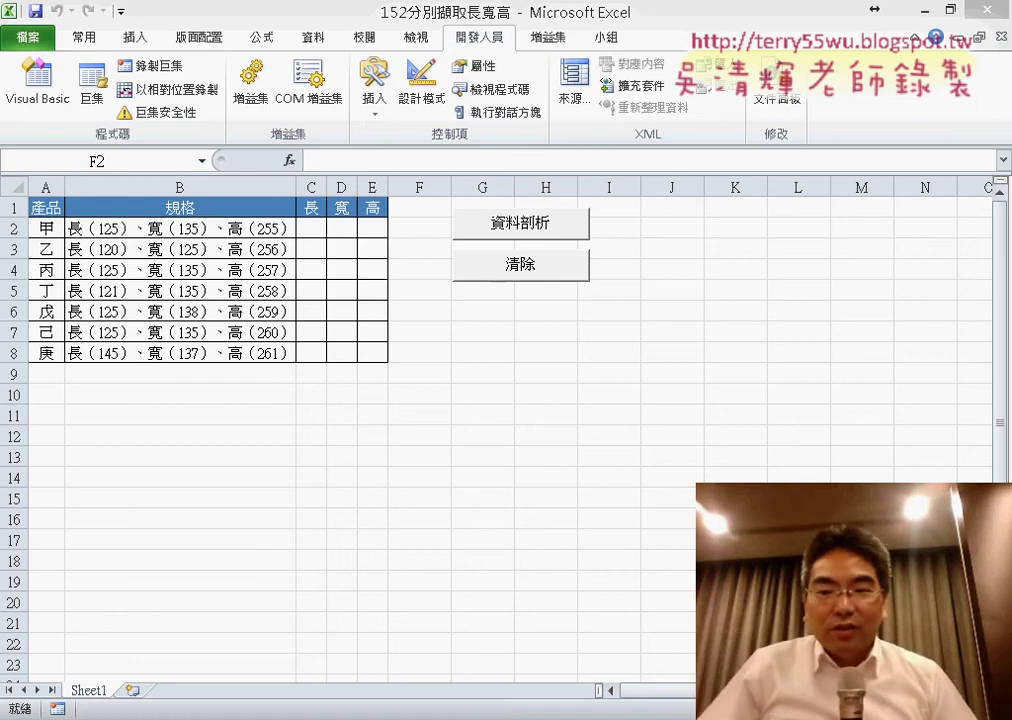
Step: Go back to the worksheet and select an empty cell beside the table
key(alt+F11)
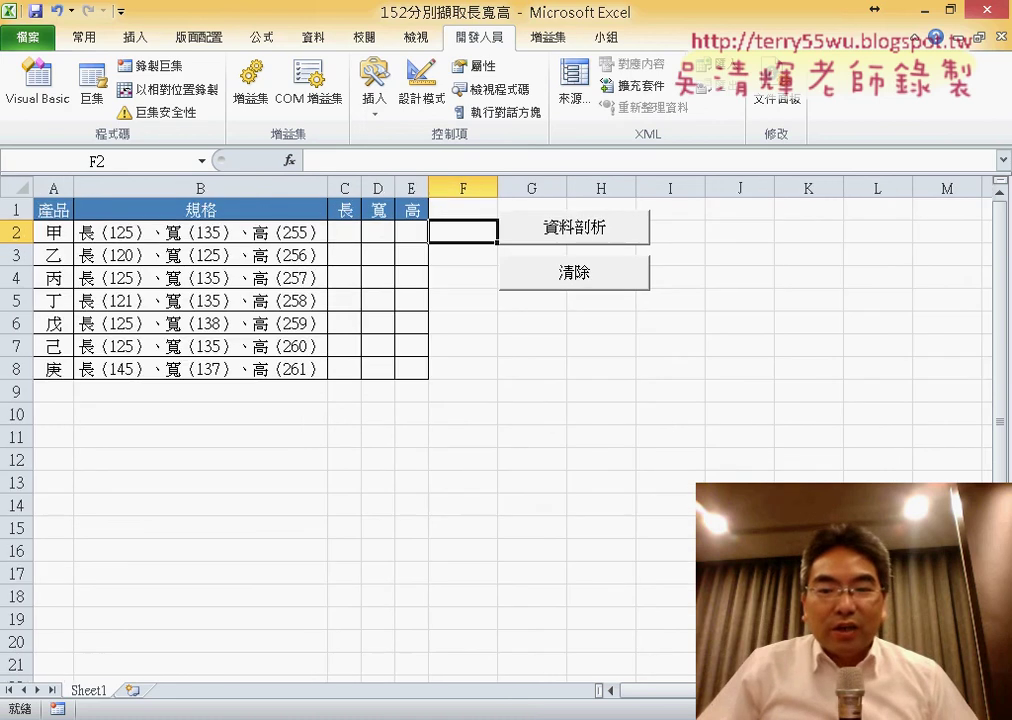
scroll(500, 430, up, 1)
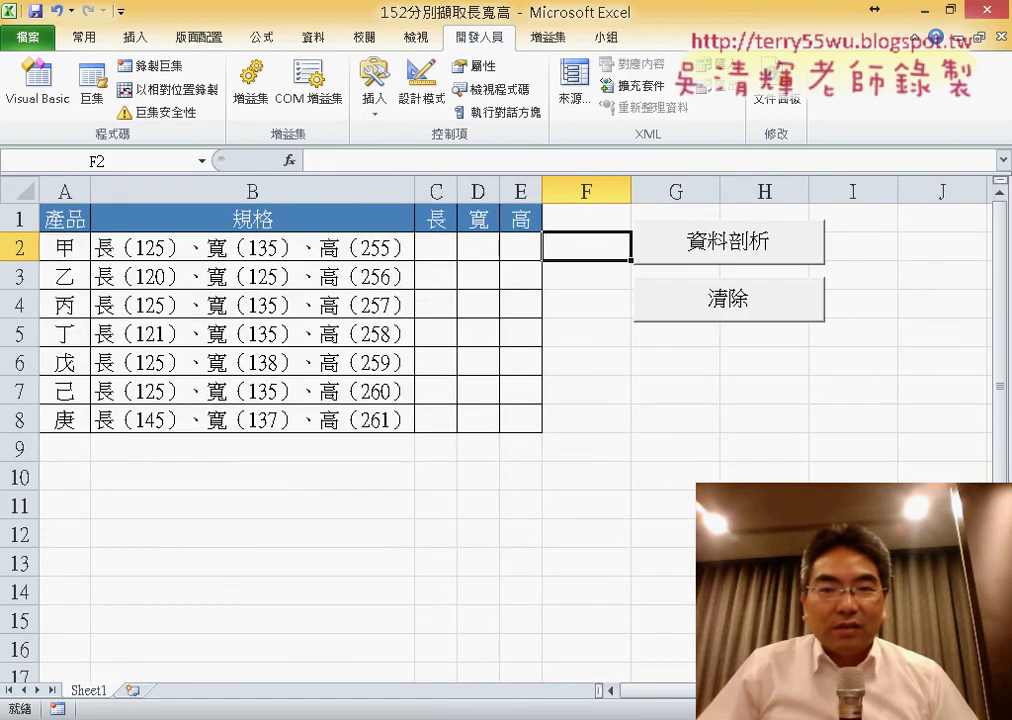
scroll(852, 437, up, 1)
scroll(852, 437, up, 1)
click(852, 437)
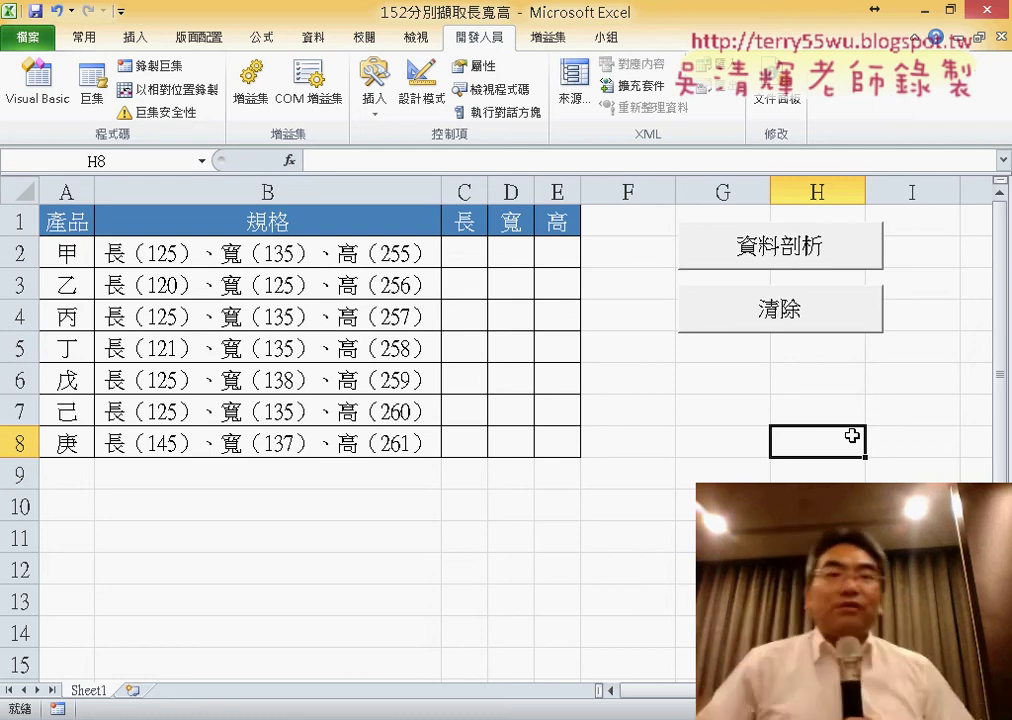
Step: Test the split and clear buttons twice, filling and emptying the length, width and height values
click(843, 261)
click(837, 329)
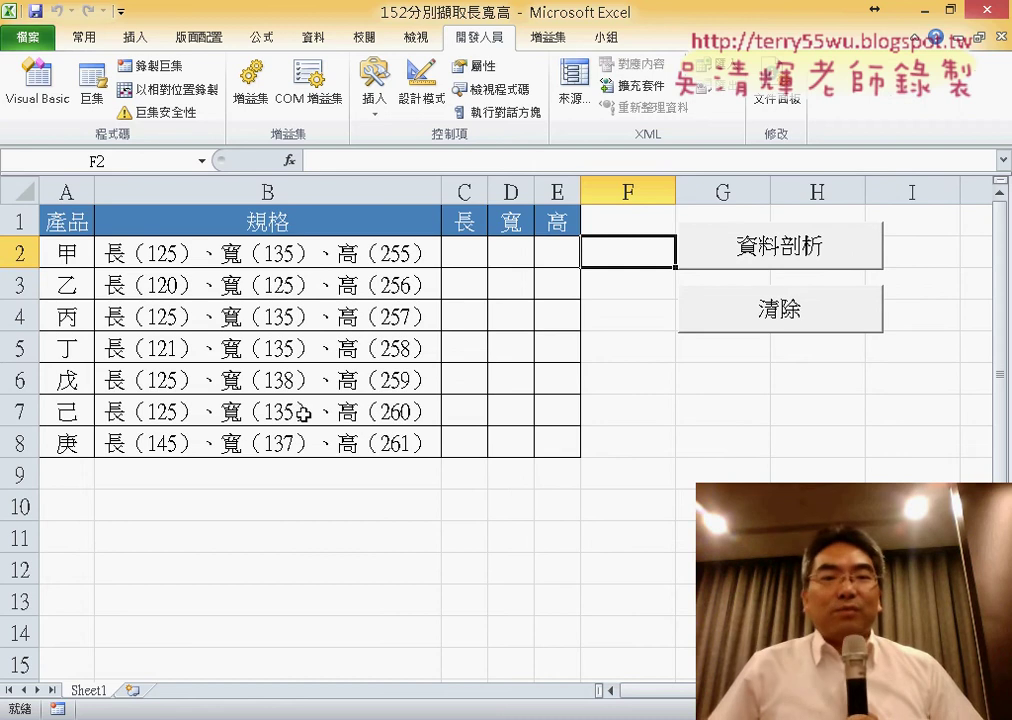
click(781, 250)
click(786, 318)
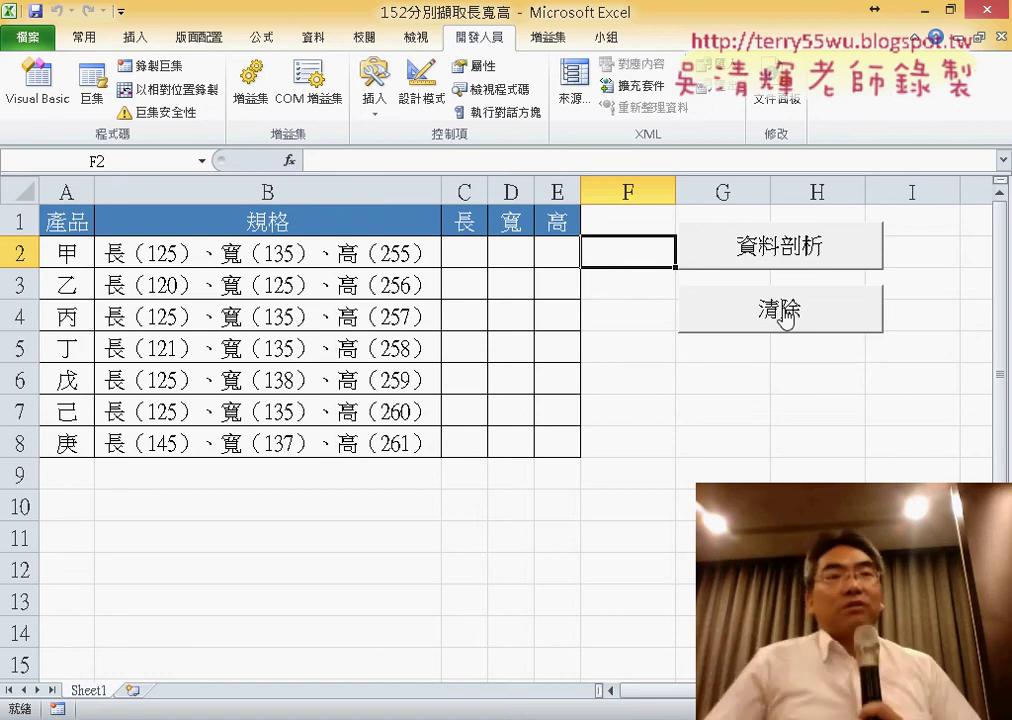
Step: Select both the split and clear macro buttons and delete them
right_click(785, 316)
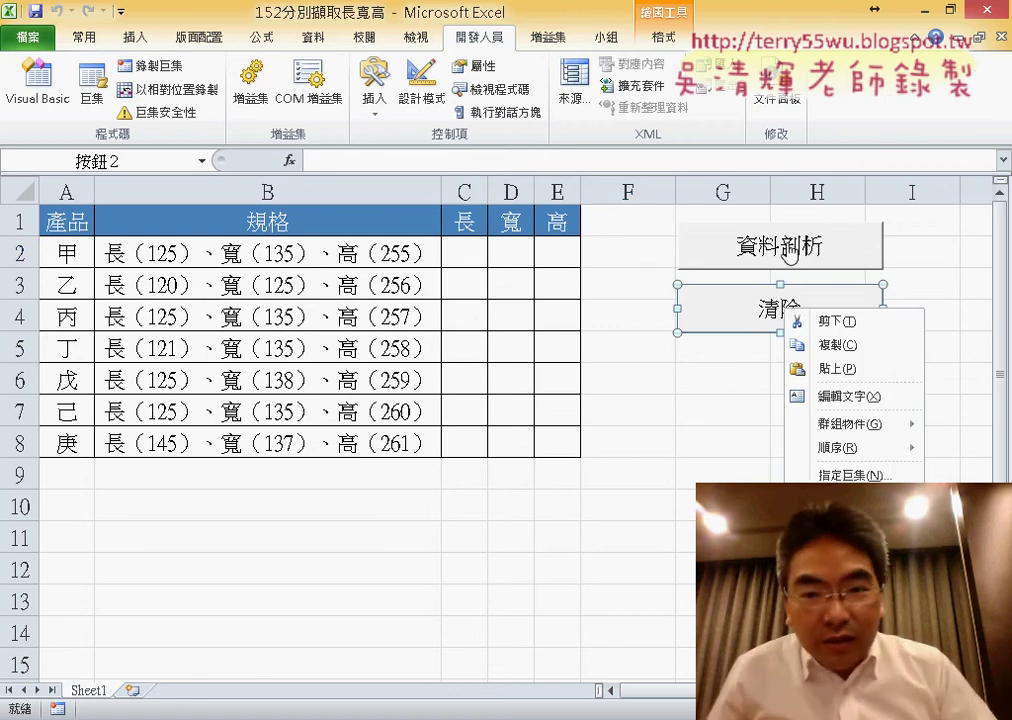
key(Escape)
ctrl+click(793, 255)
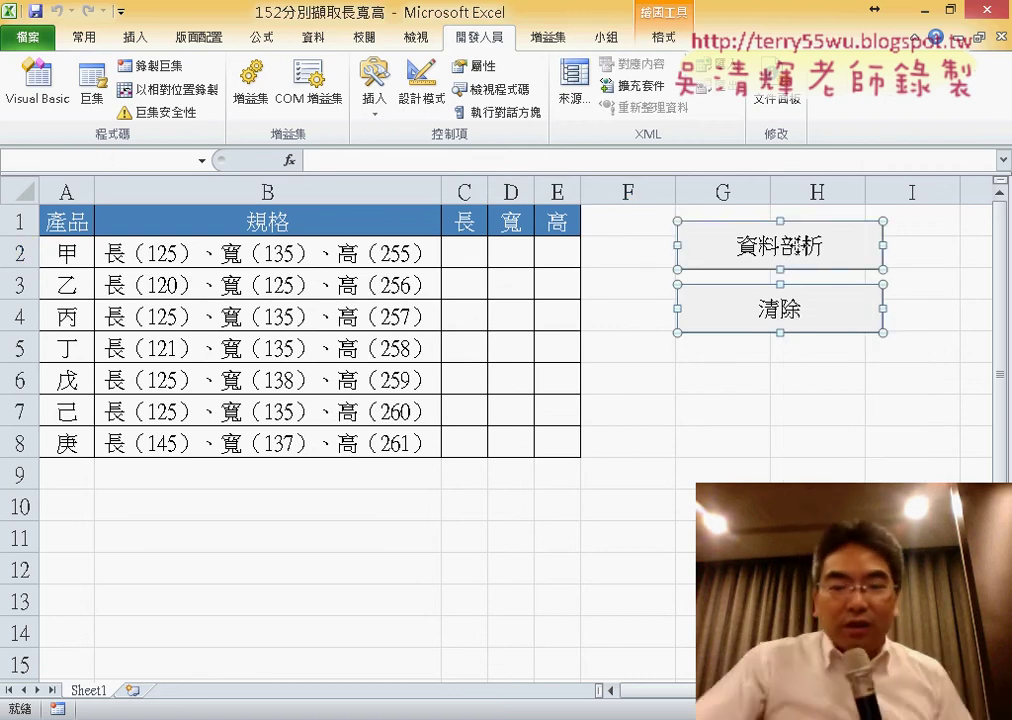
key(Delete)
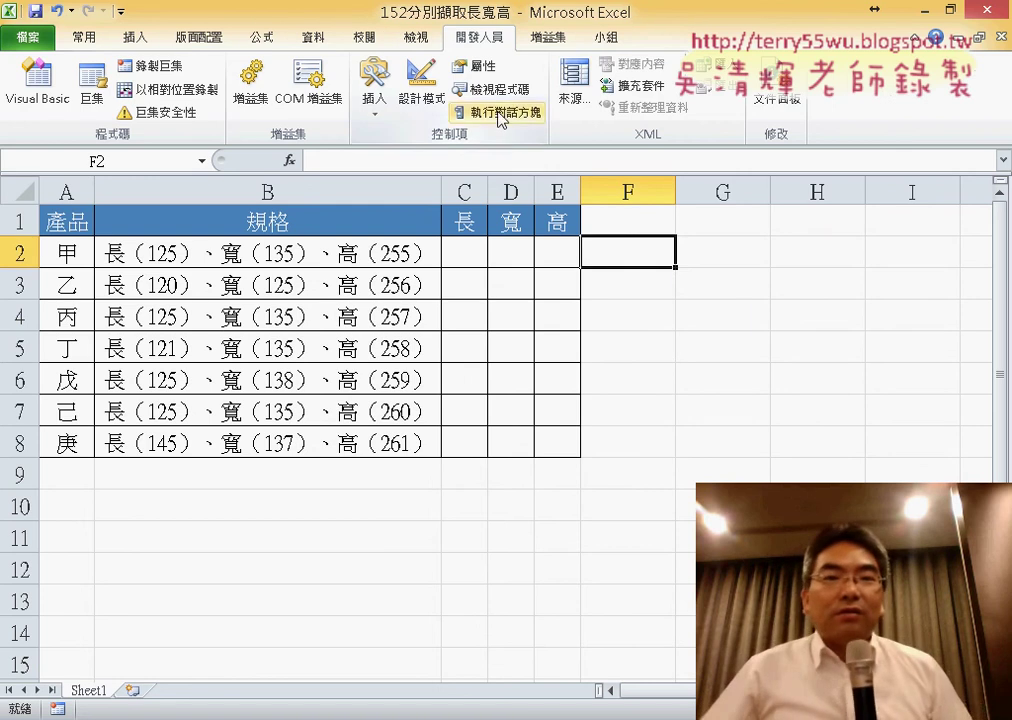
Step: Remove Module1 from the VBA project without exporting it, and close the editor
click(45, 80)
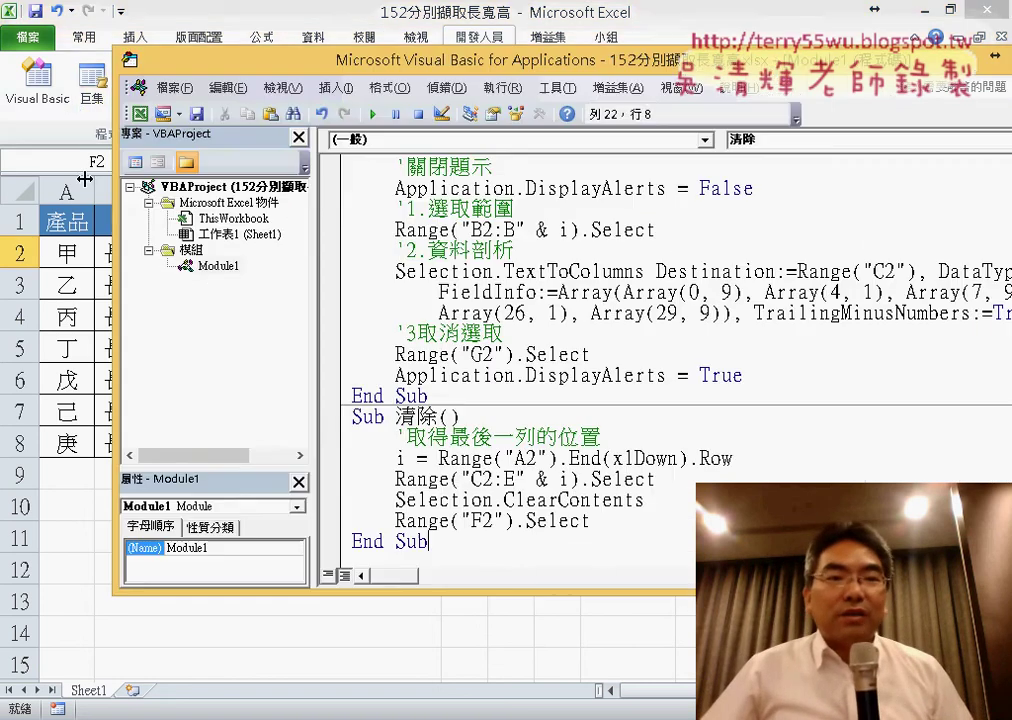
click(218, 265)
right_click(218, 265)
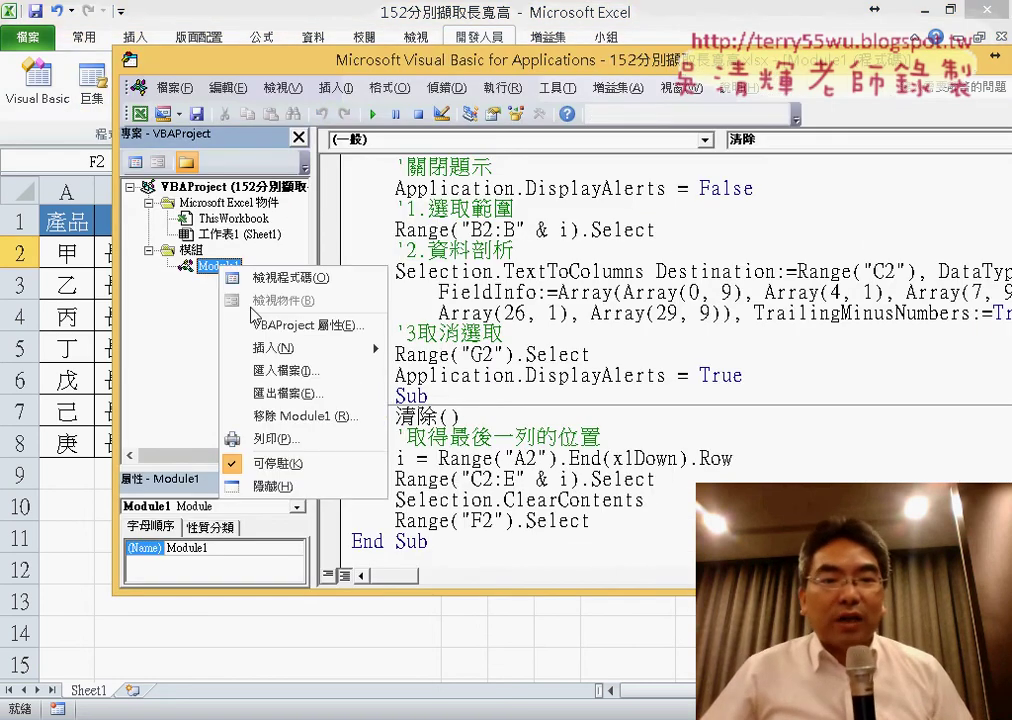
click(299, 416)
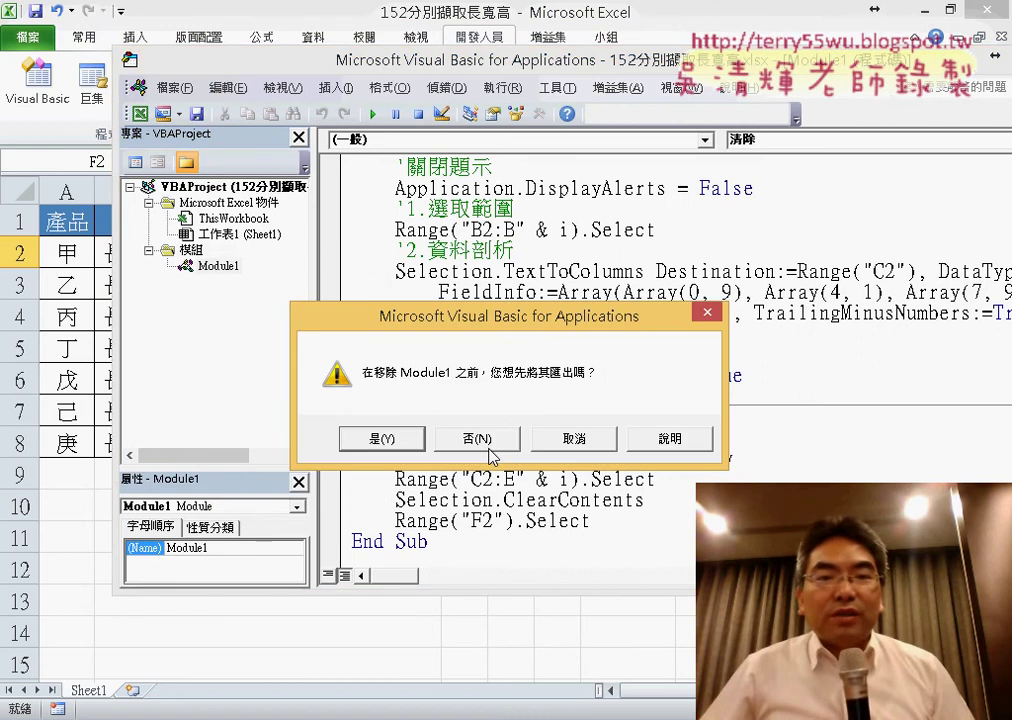
click(487, 440)
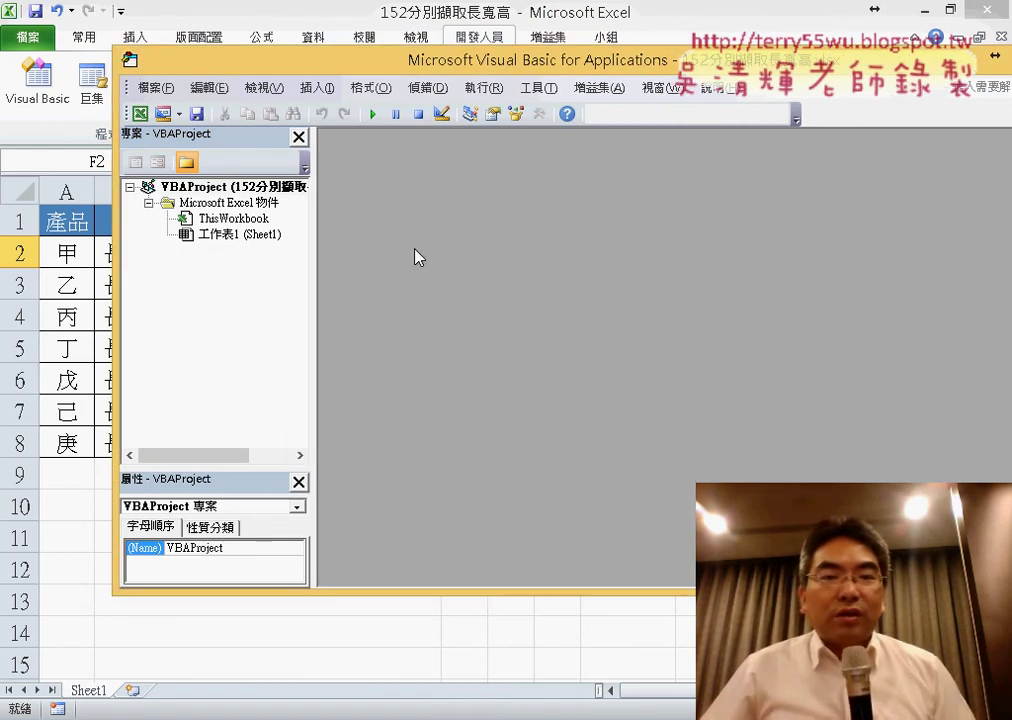
drag(908, 68, 705, 73)
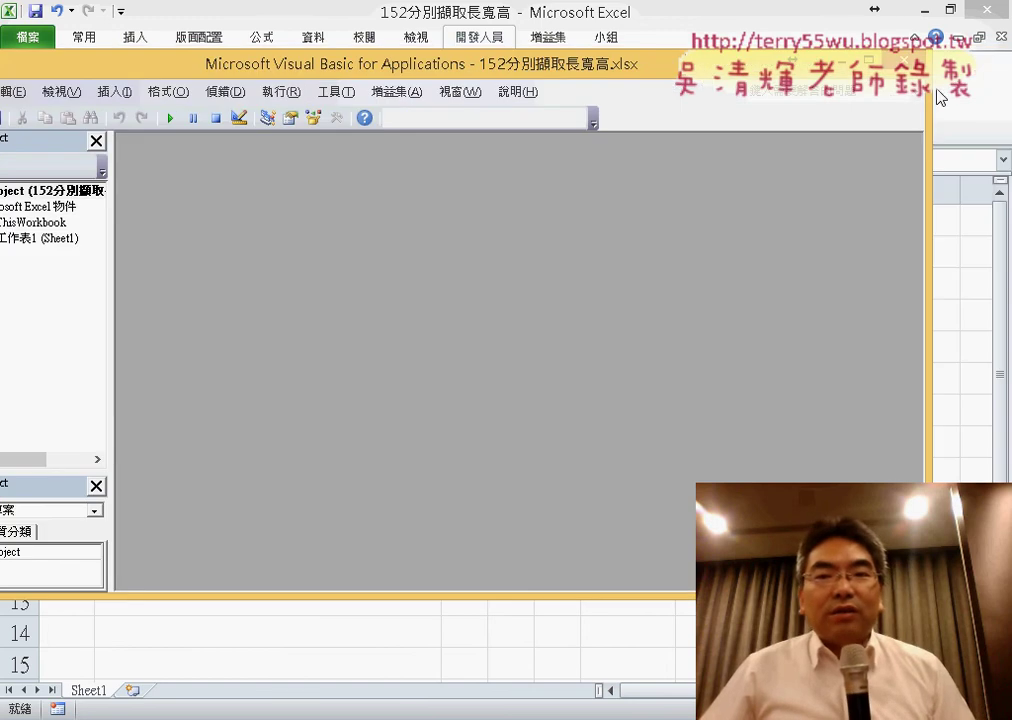
click(940, 97)
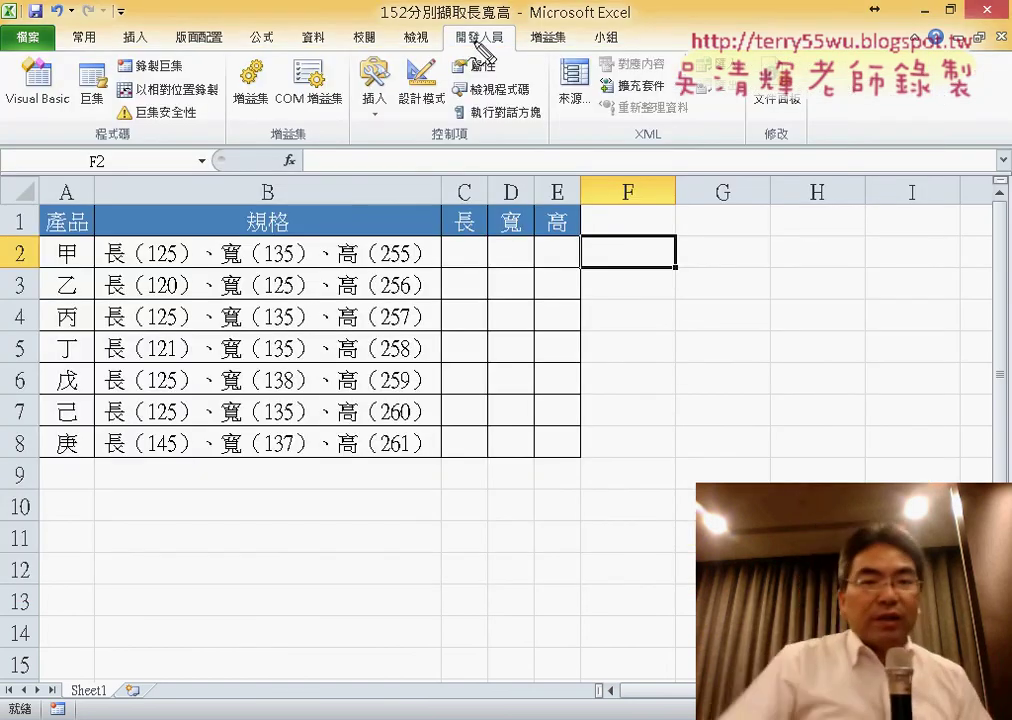
mouse_move(510, 46)
mouse_down()
mouse_move(443, 25)
mouse_move(517, 50)
mouse_up()
drag(207, 92, 197, 62)
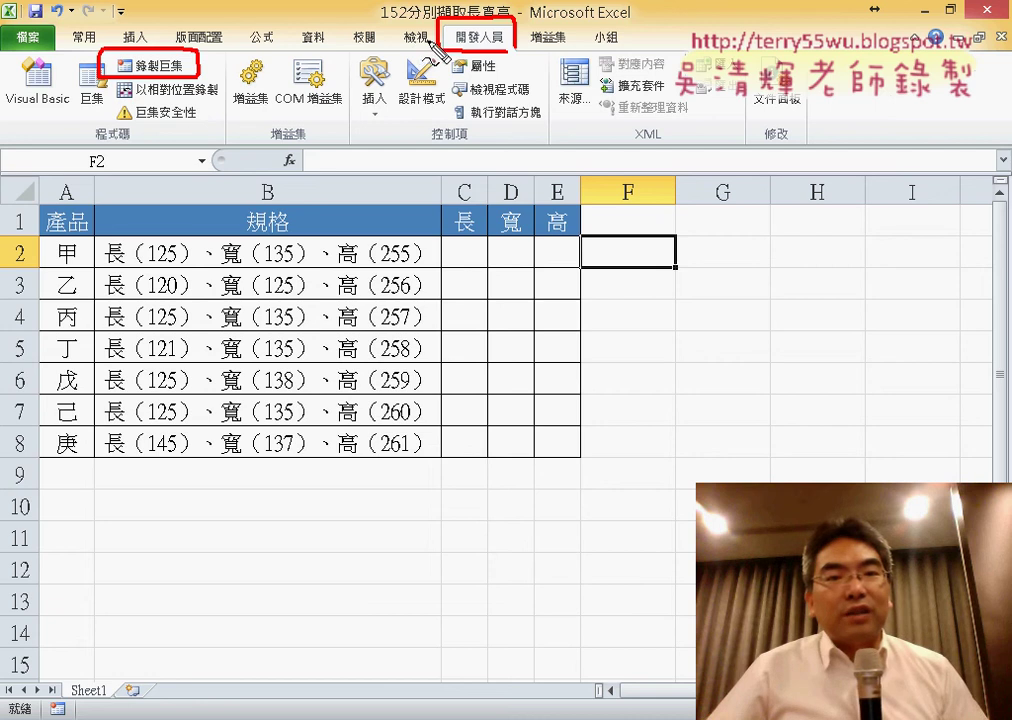
mouse_move(435, 47)
mouse_down()
mouse_move(197, 55)
mouse_move(243, 70)
mouse_up()
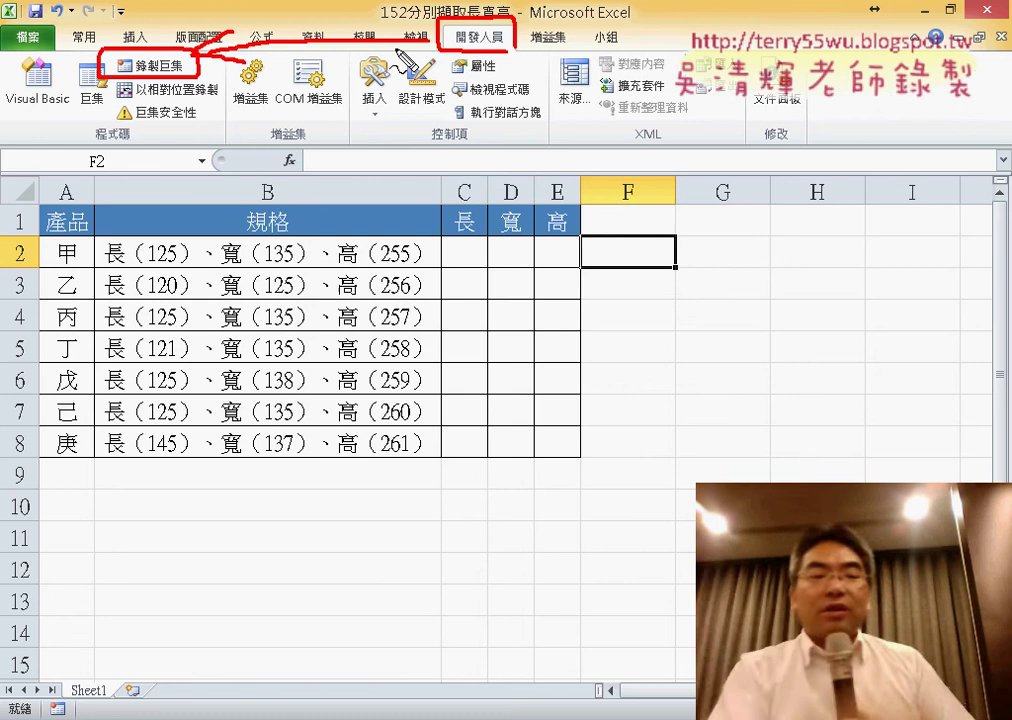
key(Escape)
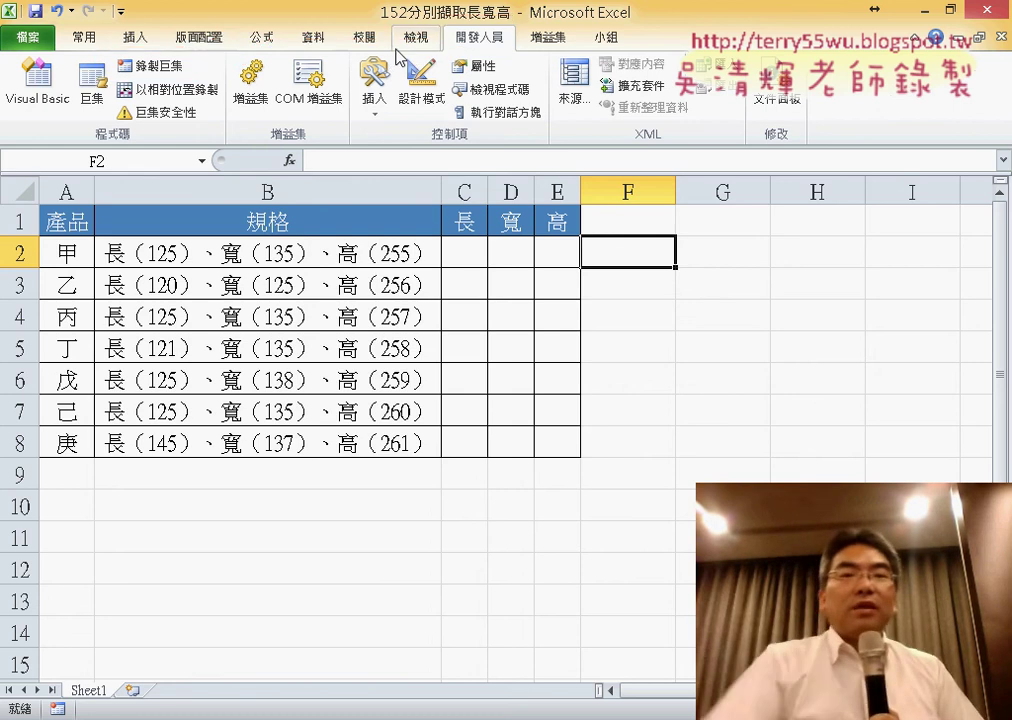
Step: Open the Quick Access Toolbar customization list, close it, and reopen it
click(121, 12)
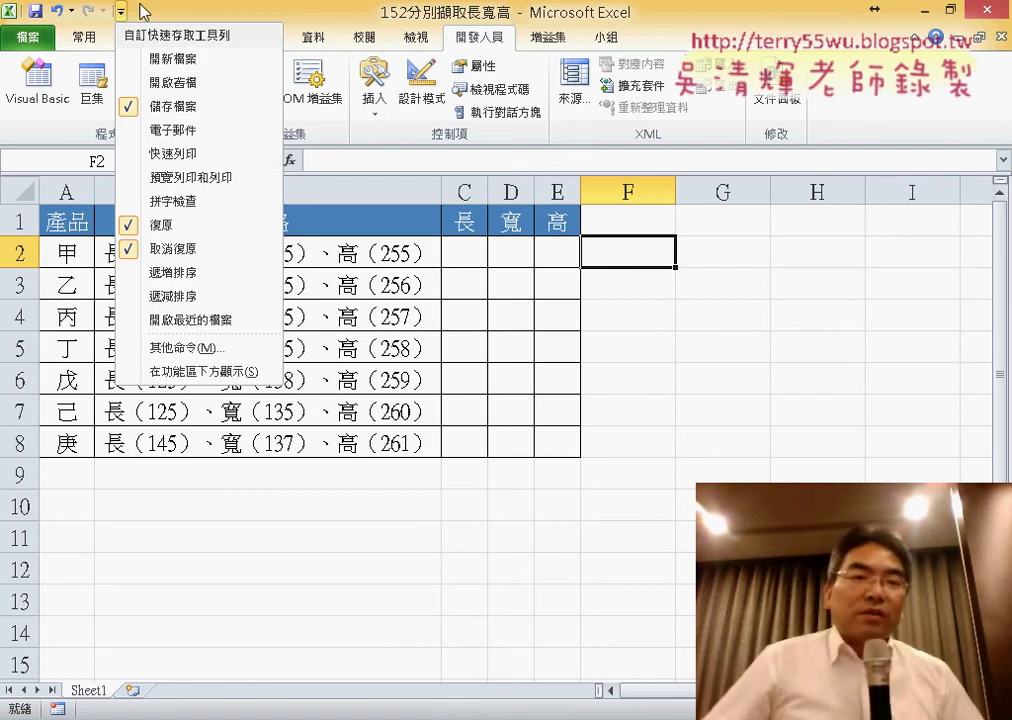
click(137, 17)
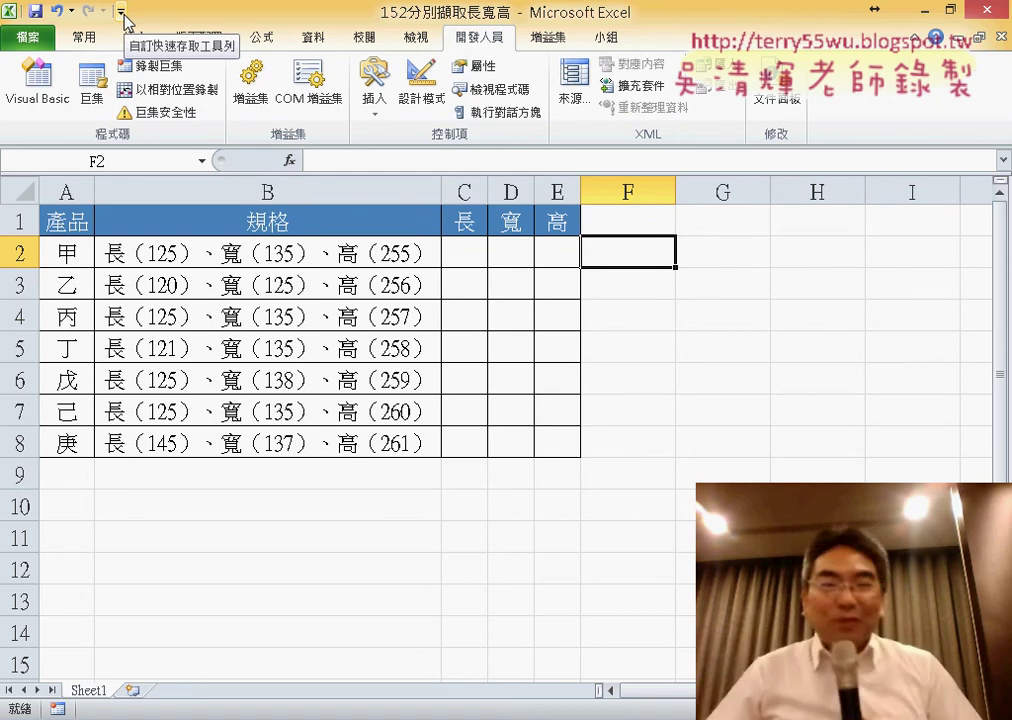
click(121, 14)
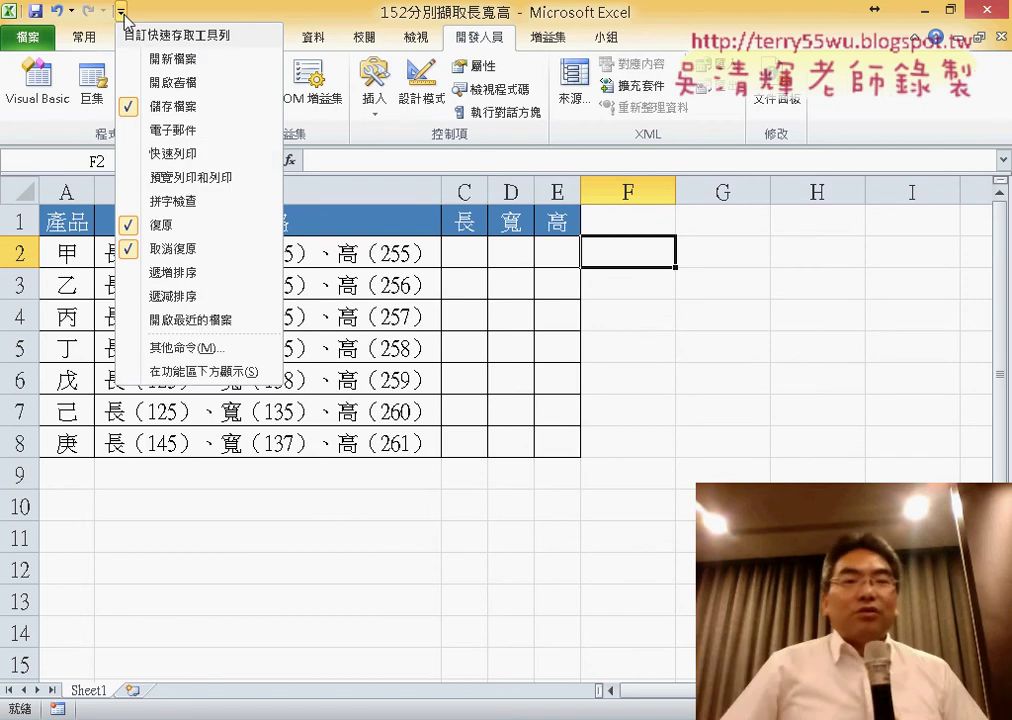
Step: In Excel Options > Customize Ribbon, check 開發人員 (Developer) and confirm
click(227, 350)
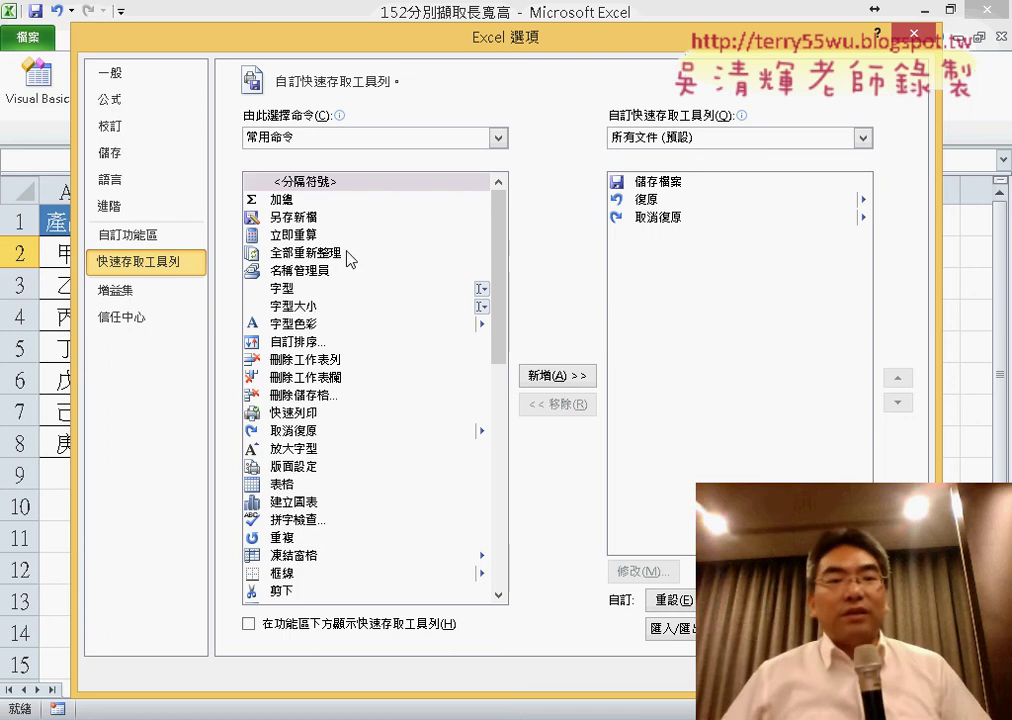
click(135, 238)
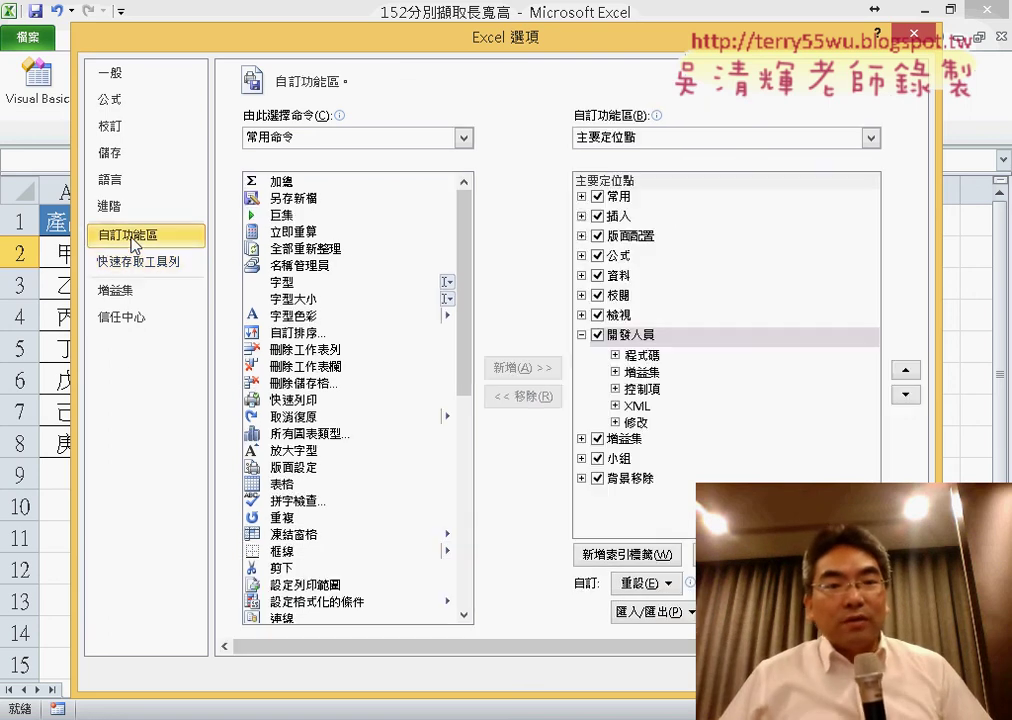
click(598, 336)
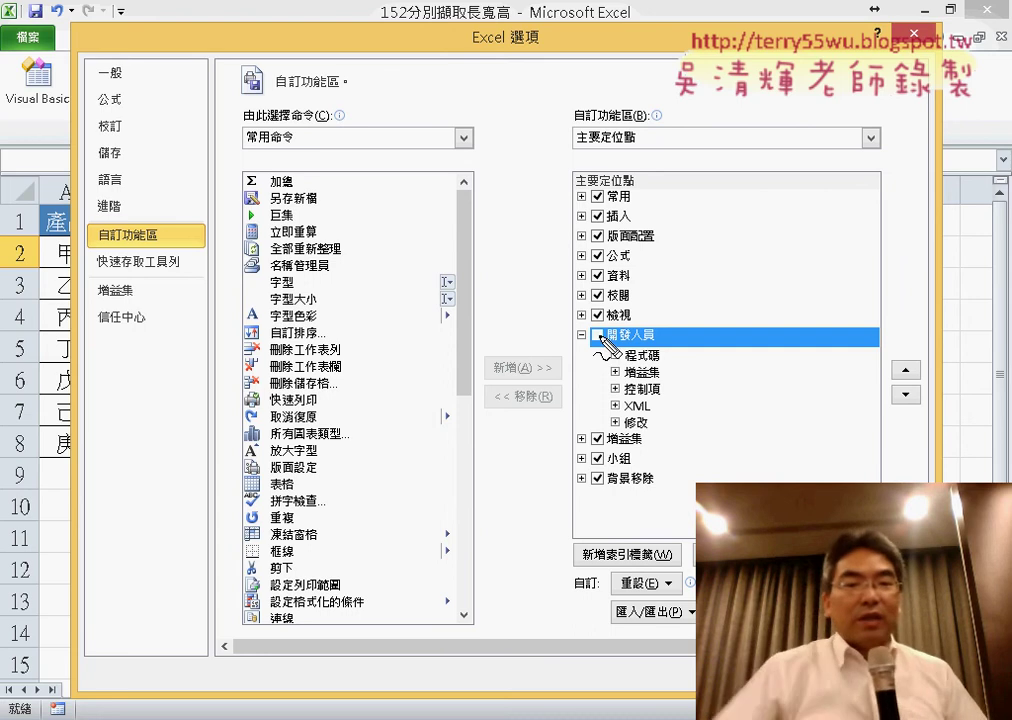
drag(590, 350, 692, 362)
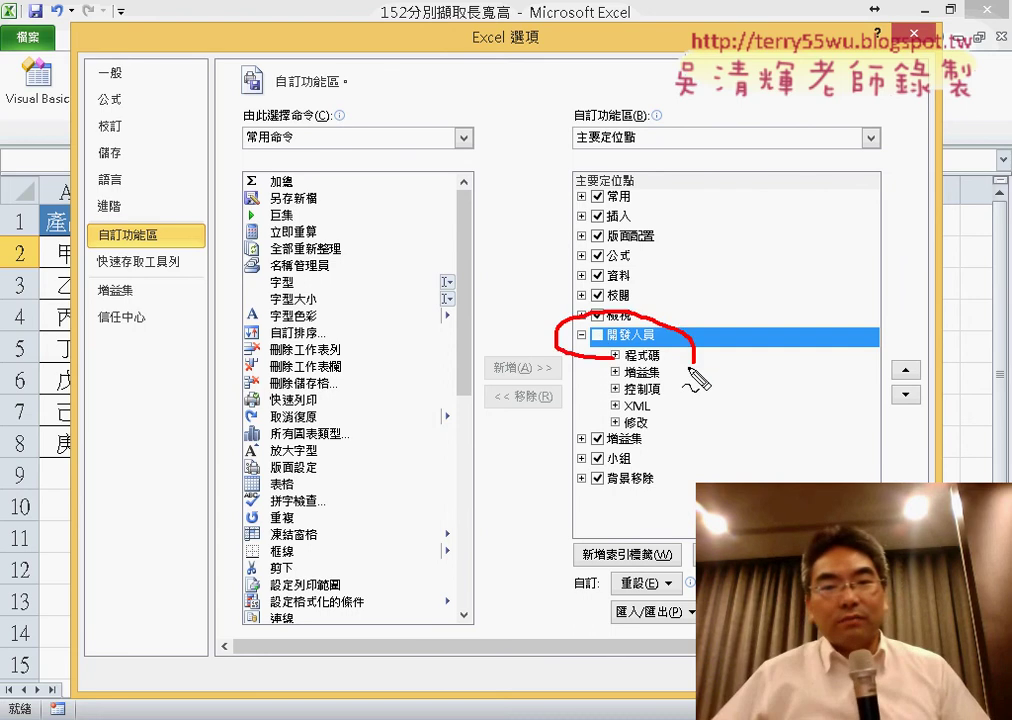
mouse_move(185, 220)
mouse_down()
mouse_move(188, 260)
mouse_move(548, 330)
mouse_up()
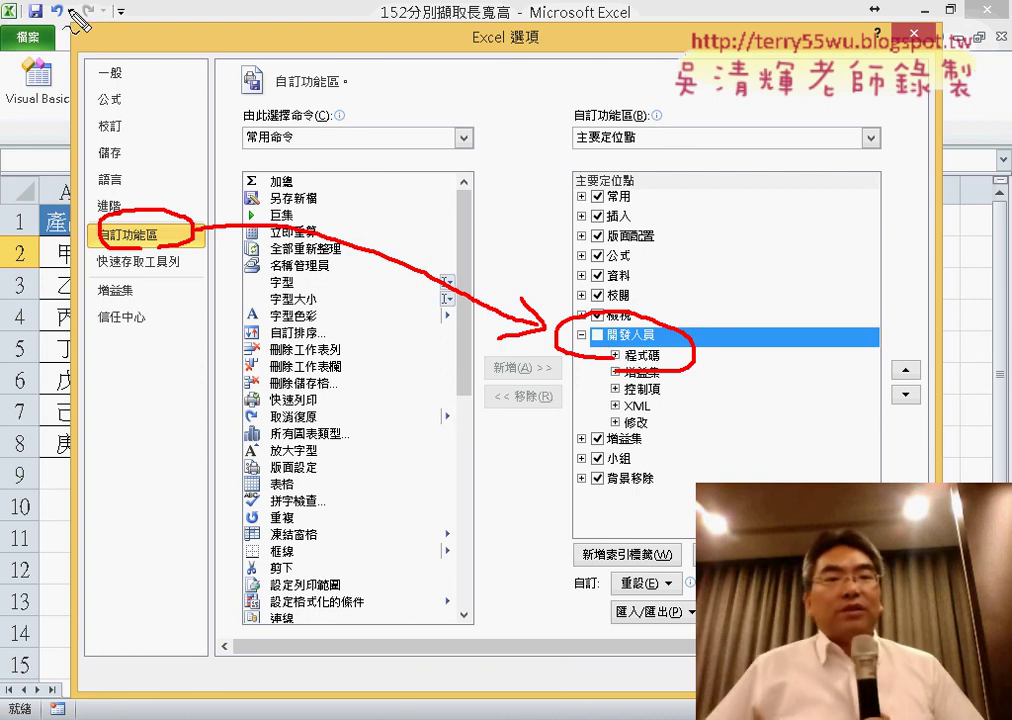
mouse_move(143, 58)
mouse_down()
mouse_move(92, 53)
mouse_move(131, 66)
mouse_up()
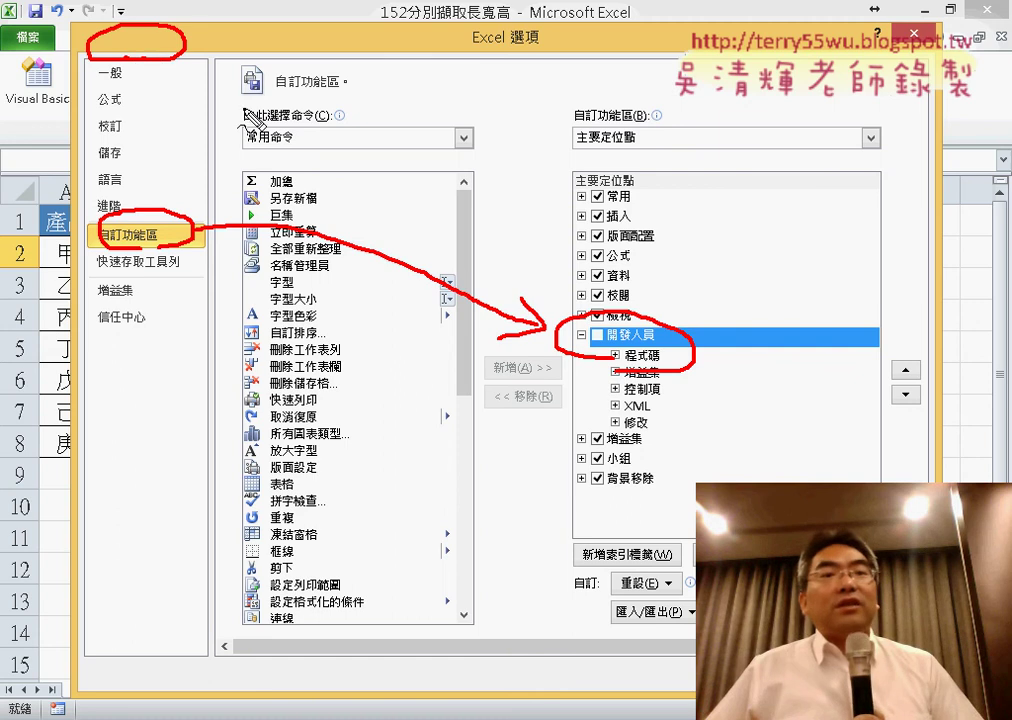
mouse_move(288, 150)
mouse_down()
mouse_move(197, 58)
mouse_move(229, 53)
mouse_up()
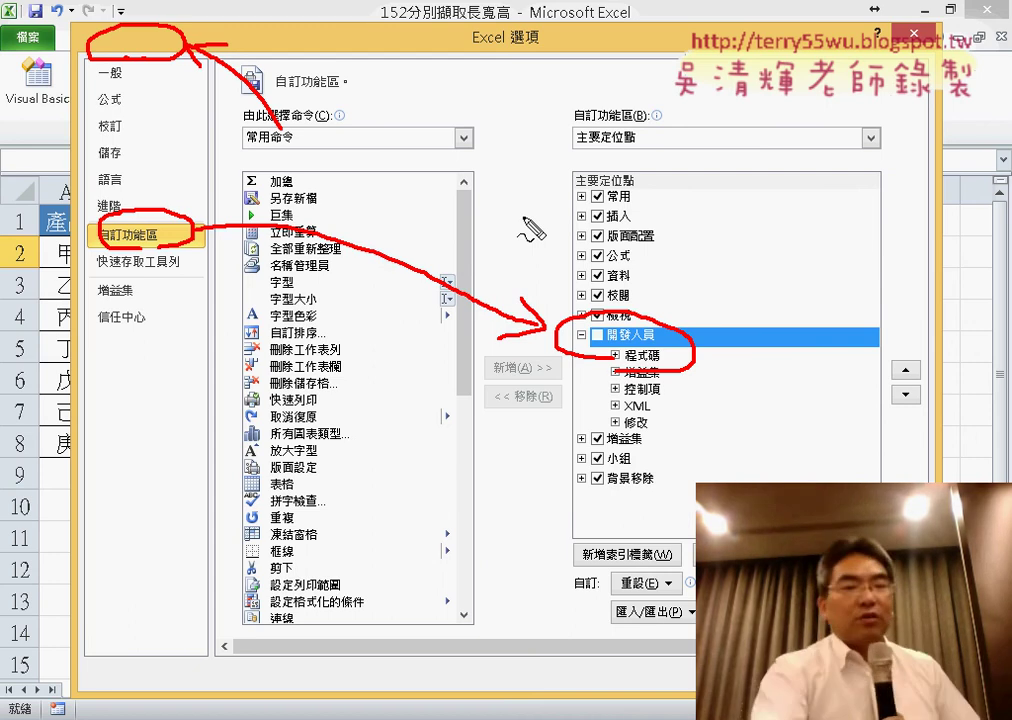
key(Escape)
click(597, 335)
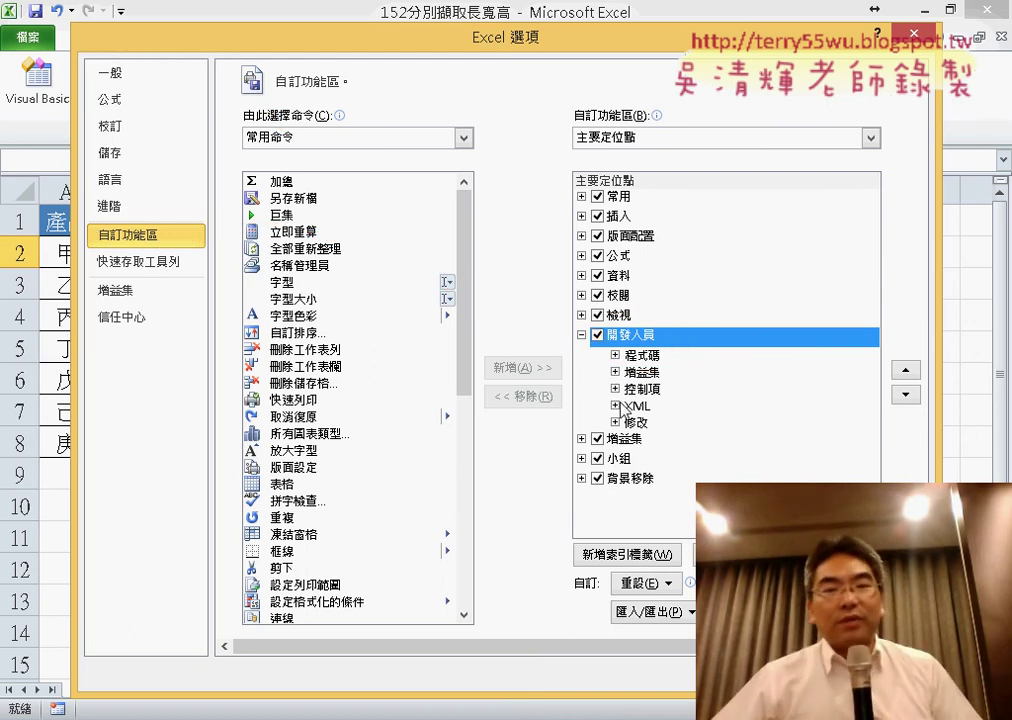
key(Return)
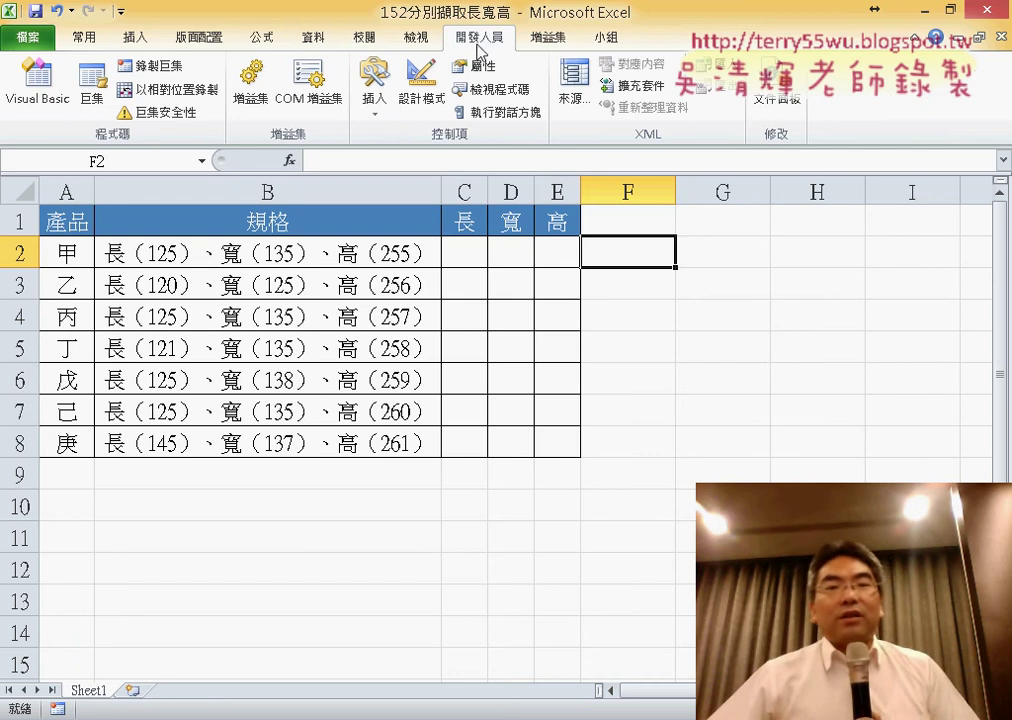
Step: Select empty cell G5 and start a Record Macro named 資料剖析
click(186, 68)
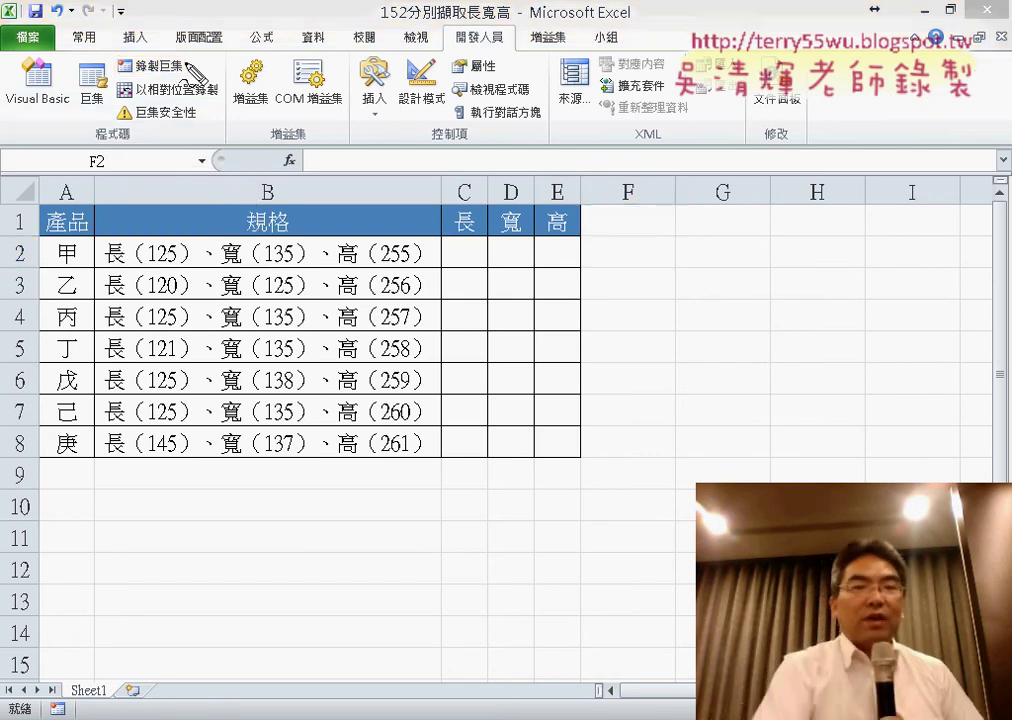
drag(462, 40, 483, 62)
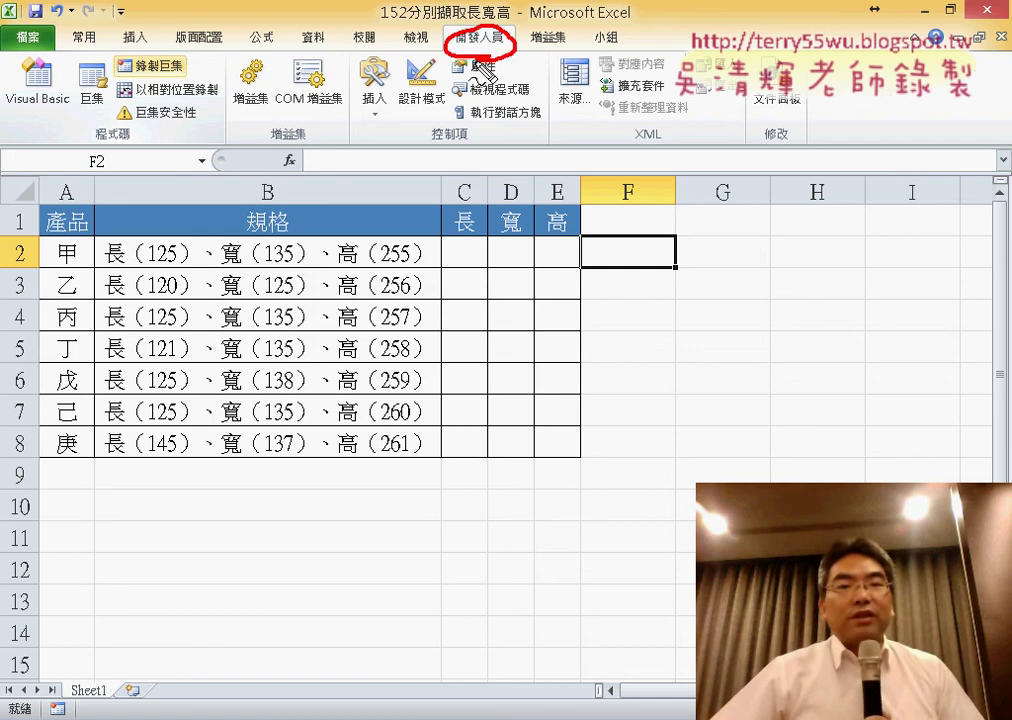
drag(105, 58, 145, 82)
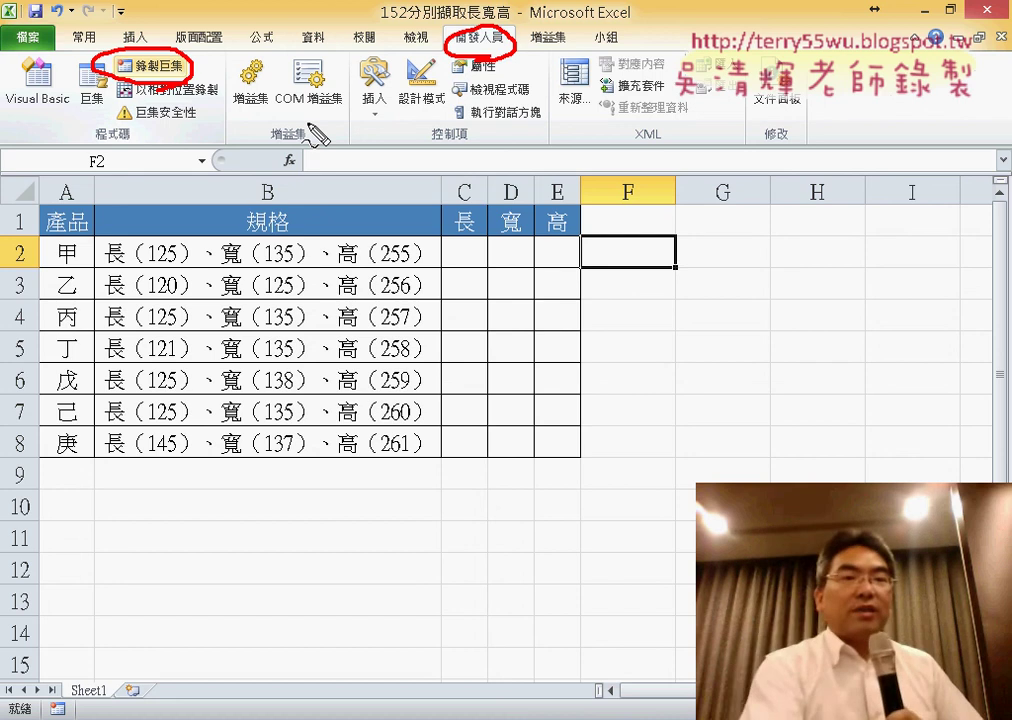
click(723, 355)
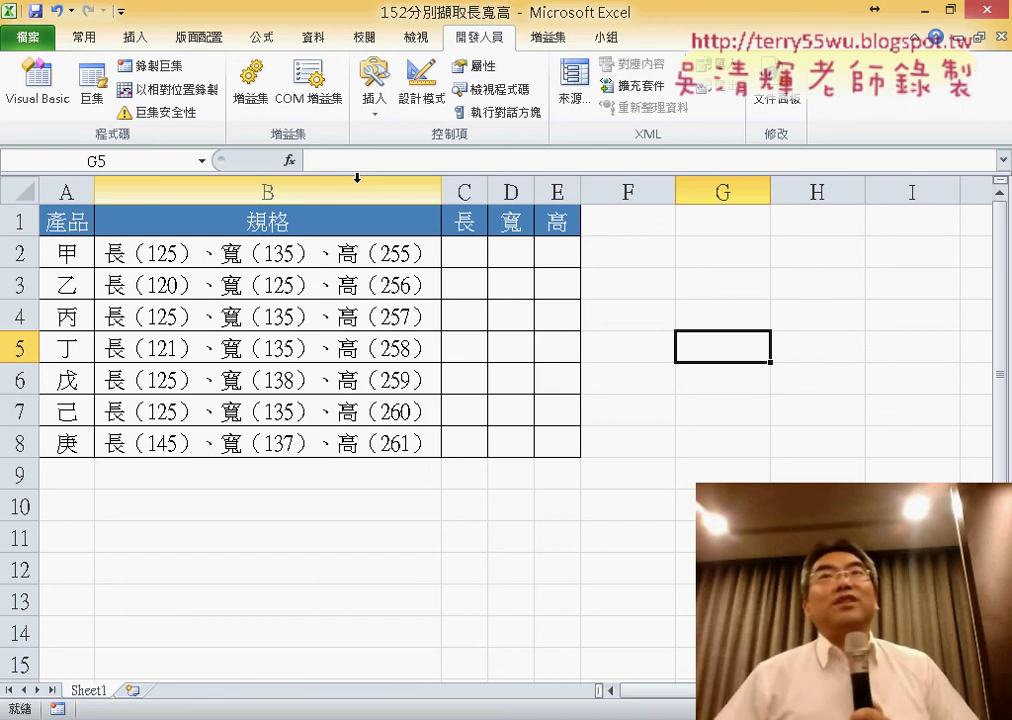
click(172, 70)
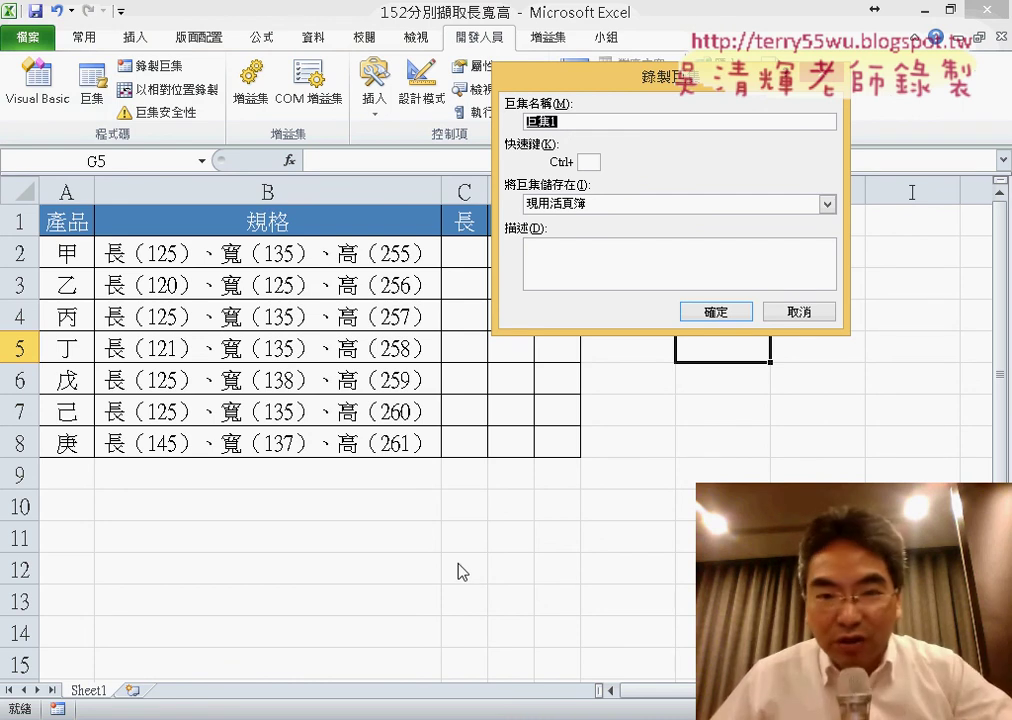
text(ㄗ)
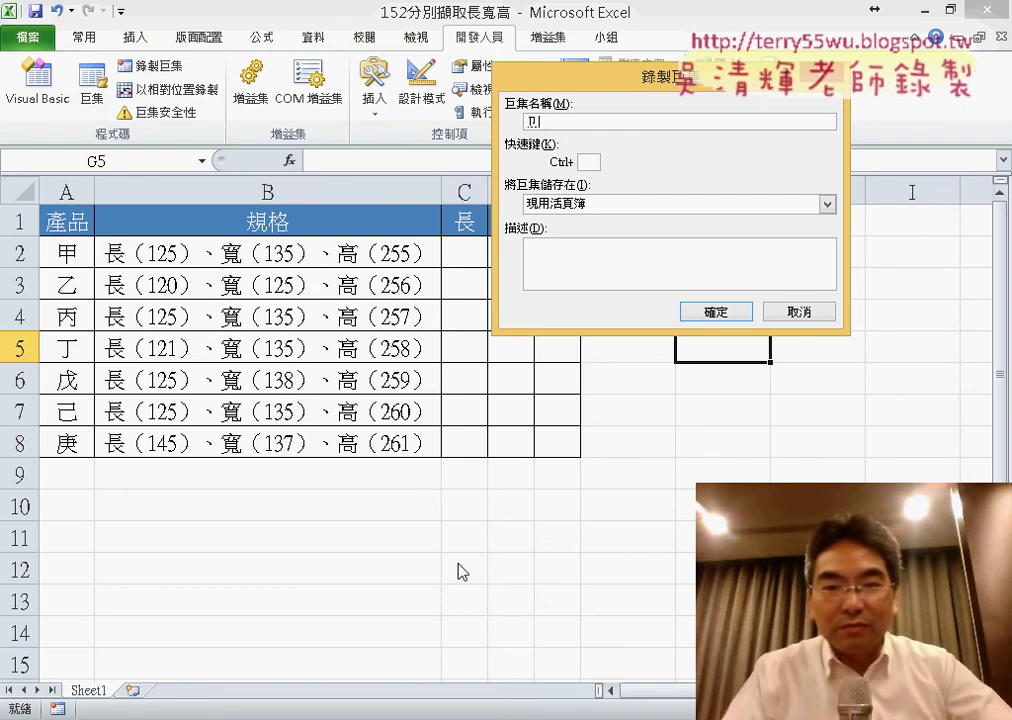
text(ㄌㄧㄠ)
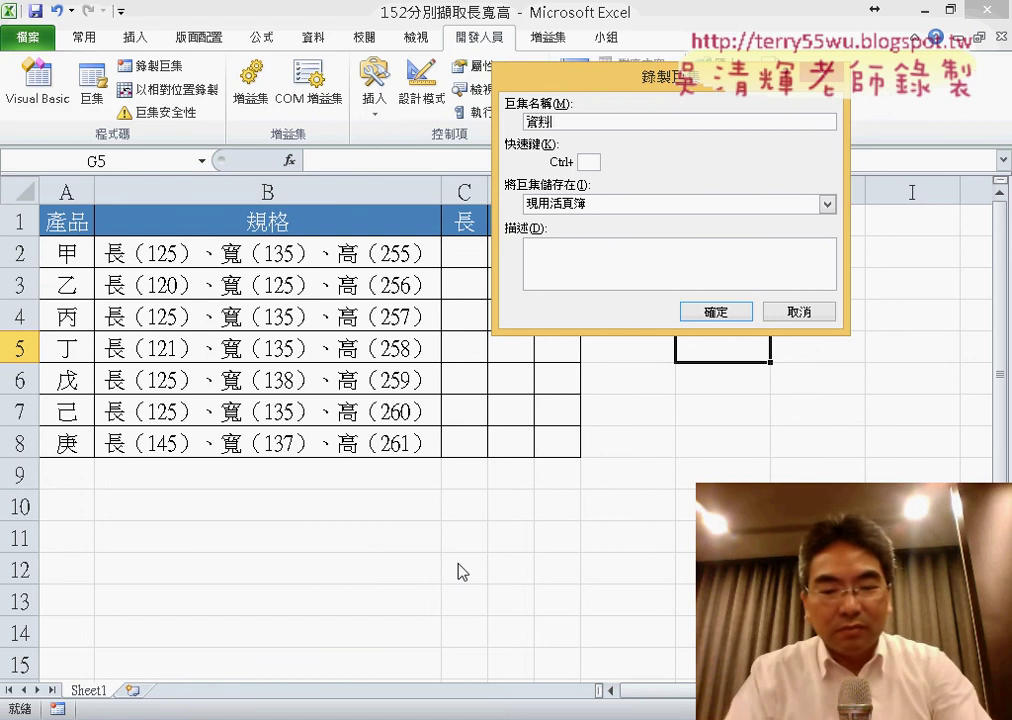
text(剖析)
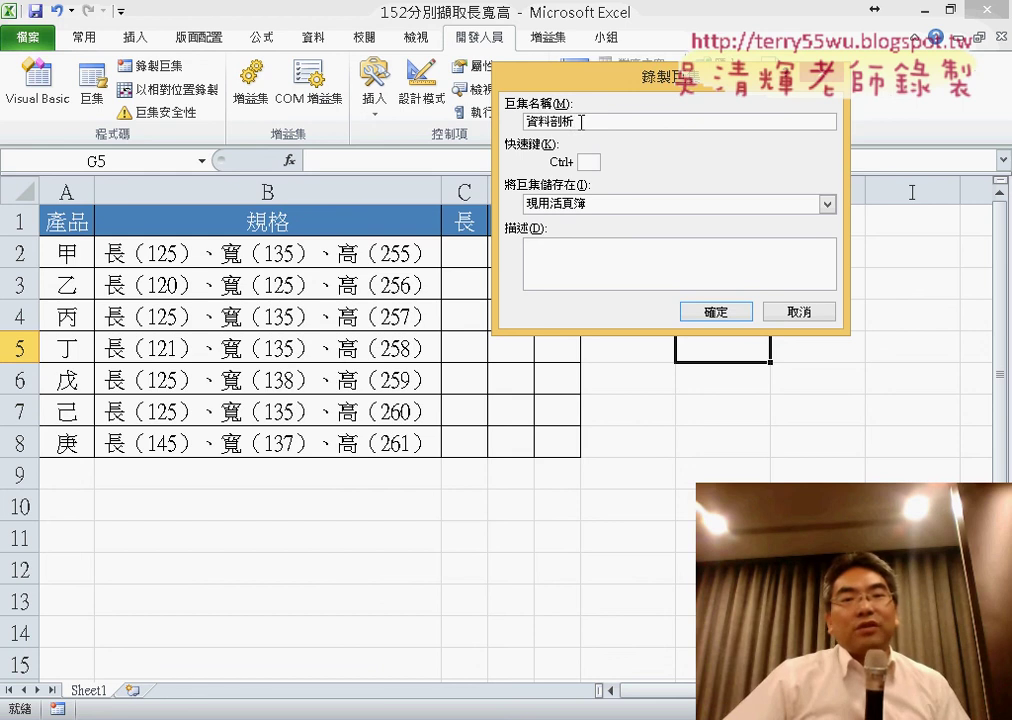
drag(565, 78, 361, 148)
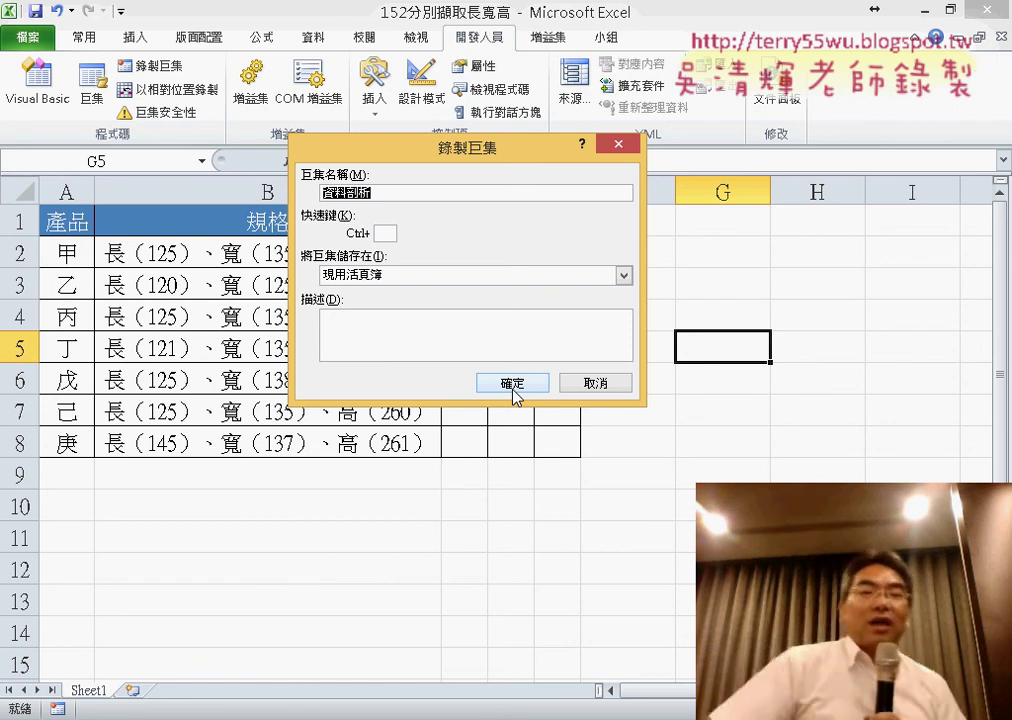
Step: Start recording, select B2:B8, and run Text to Columns with fixed width
click(518, 386)
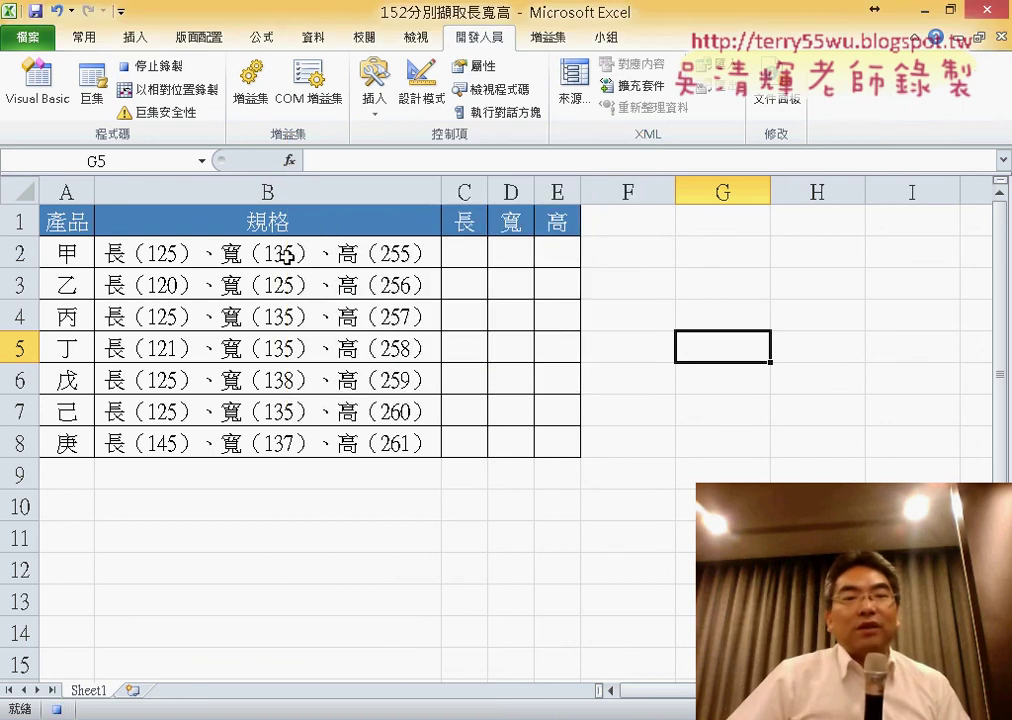
drag(285, 255, 252, 446)
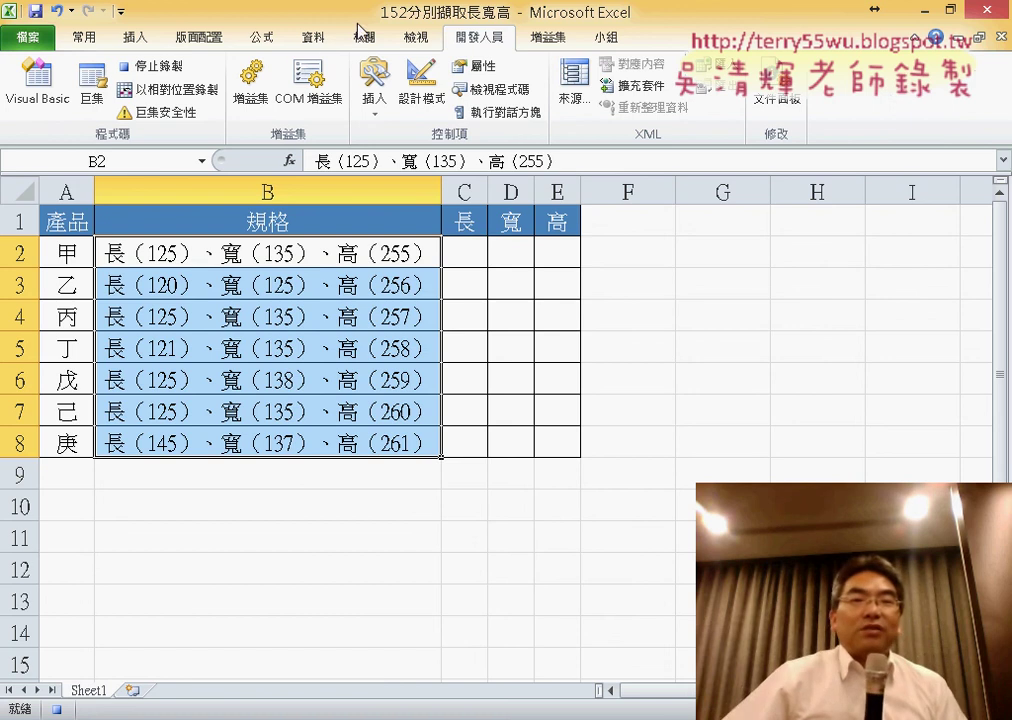
click(320, 37)
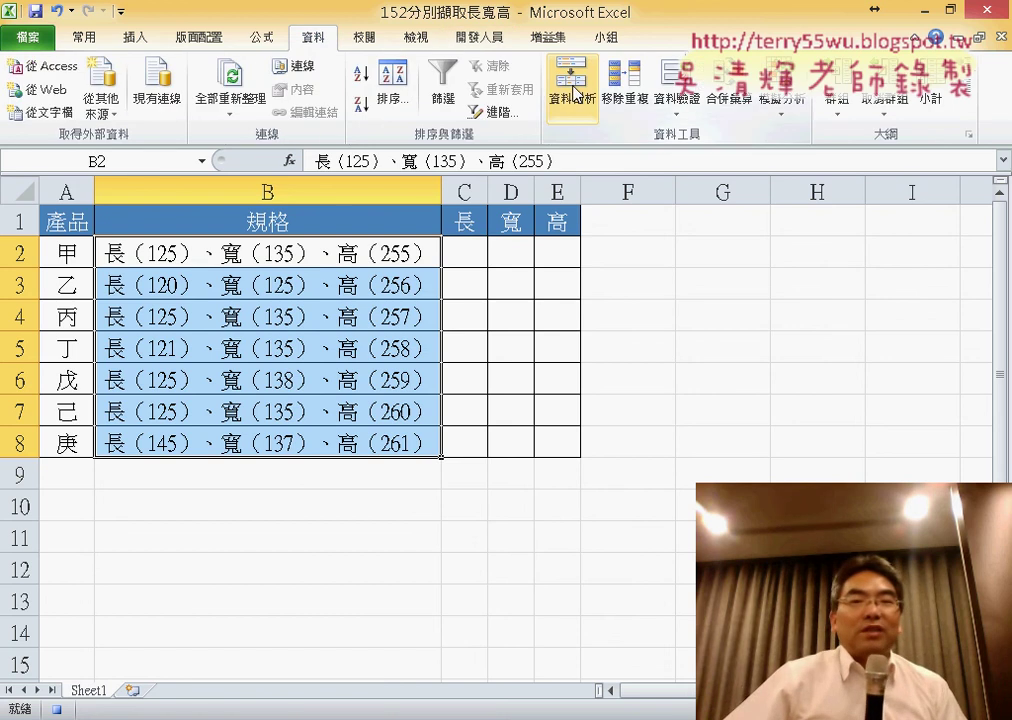
click(576, 94)
click(327, 220)
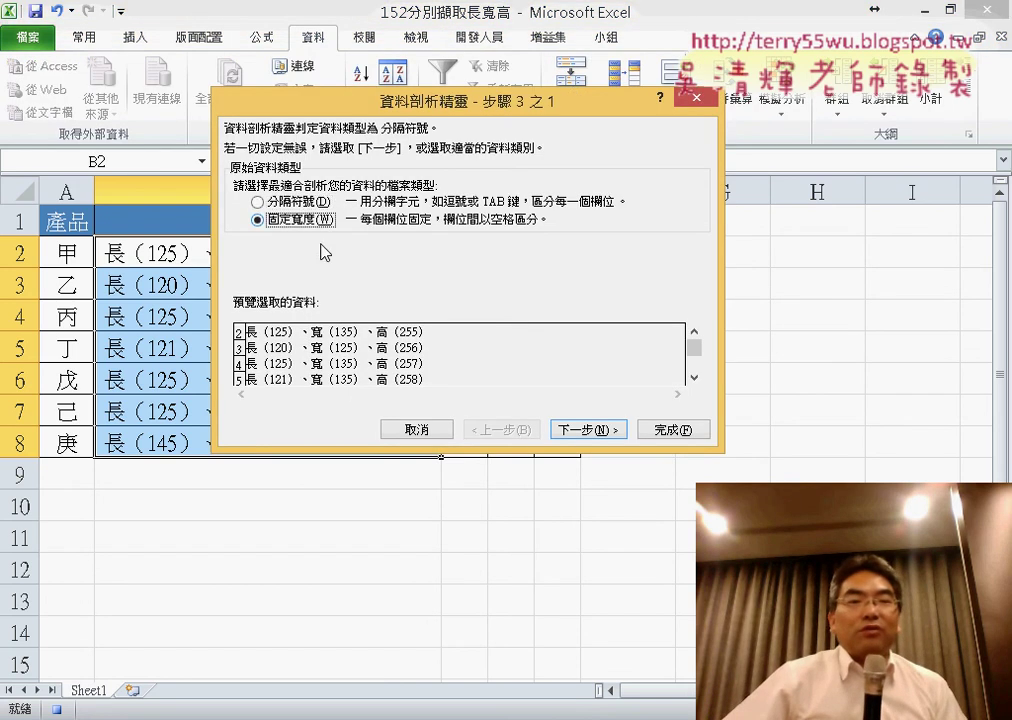
click(585, 432)
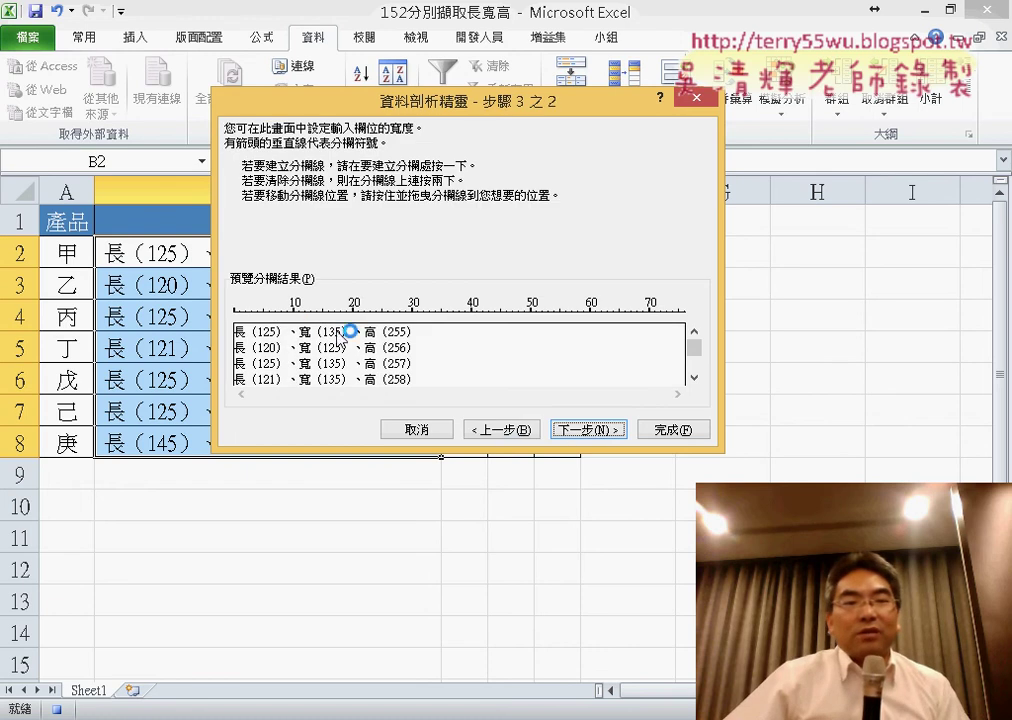
Step: Place breaks around the length, width and height numbers and skip the text pieces
drag(258, 330, 275, 330)
click(258, 330)
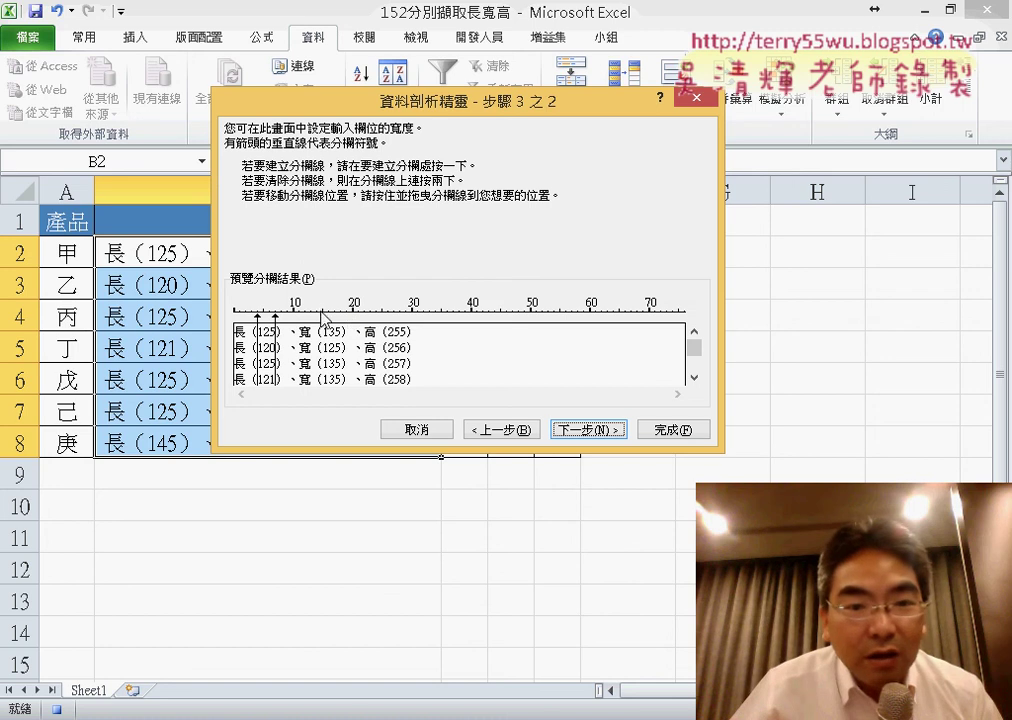
click(405, 320)
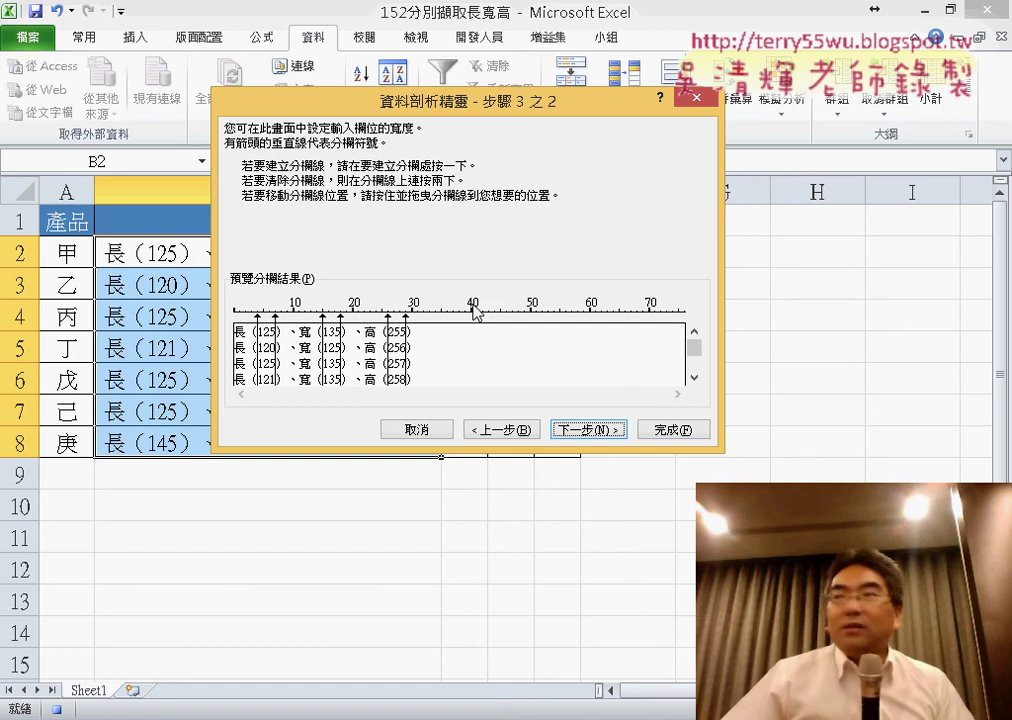
click(594, 430)
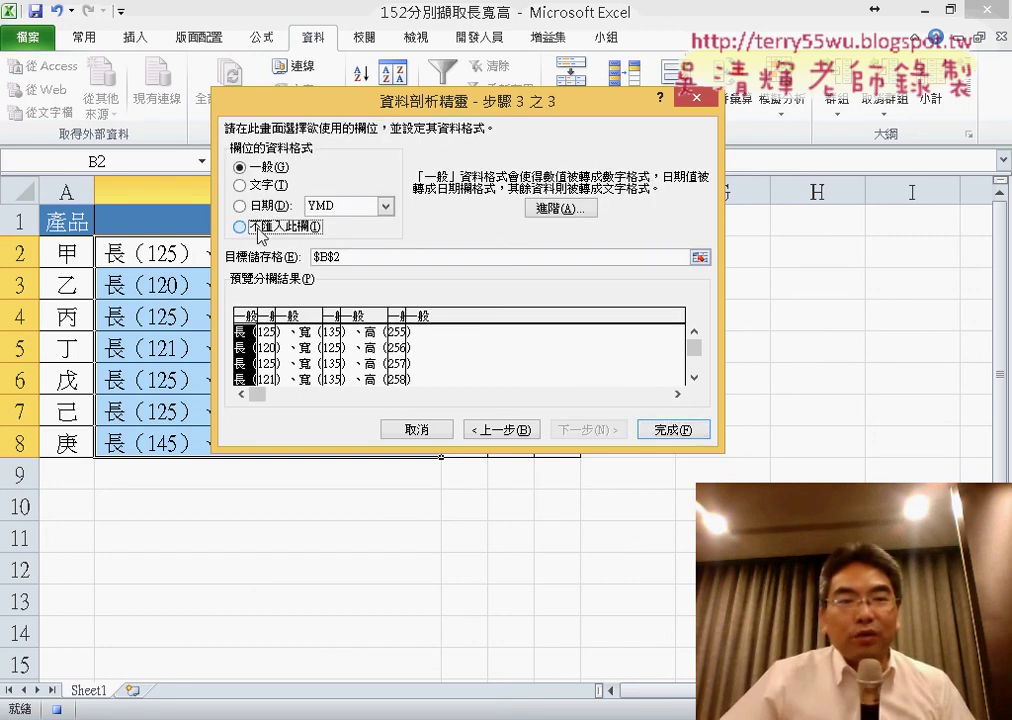
click(240, 226)
click(298, 345)
click(240, 226)
click(362, 350)
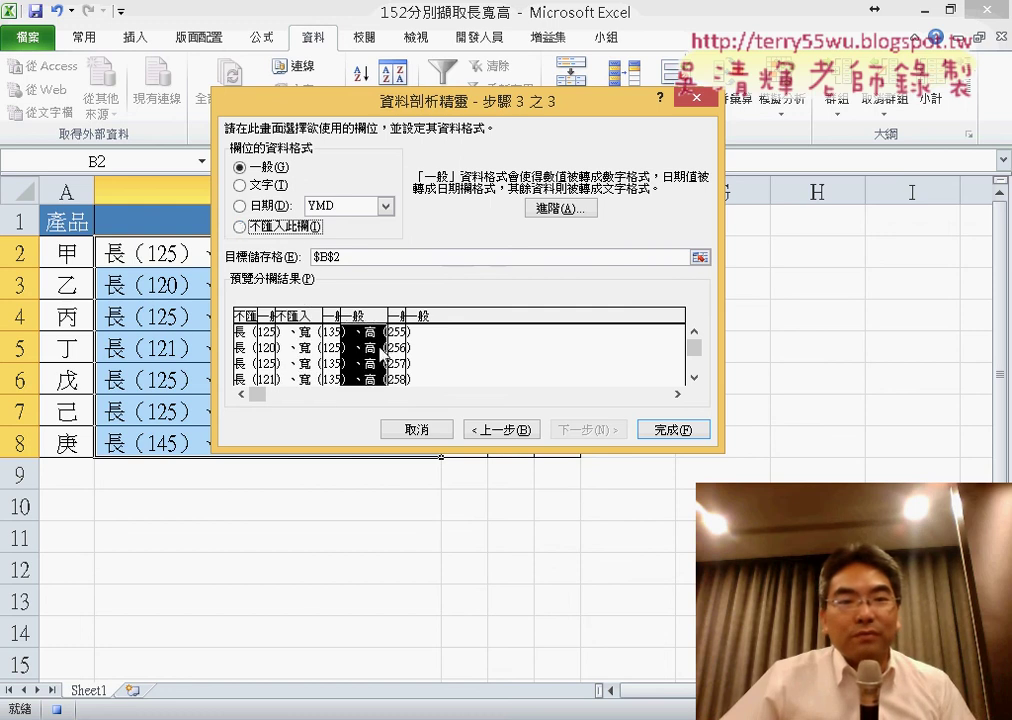
click(297, 226)
click(437, 367)
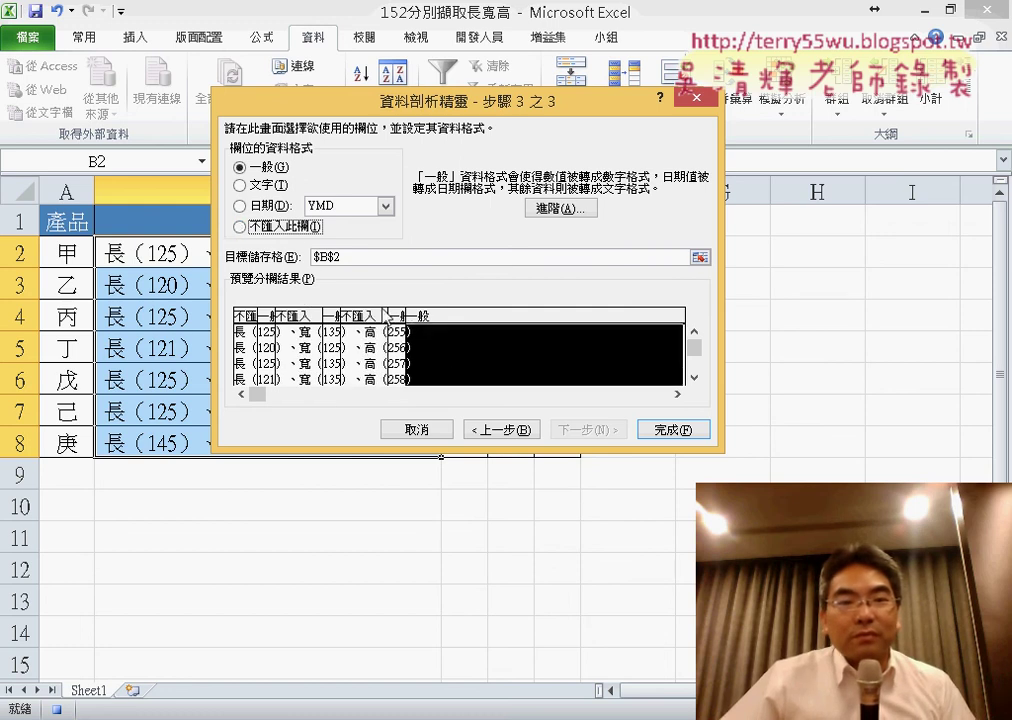
click(240, 226)
Step: Set the destination to $C$2 and finish the wizard
drag(390, 101, 697, 114)
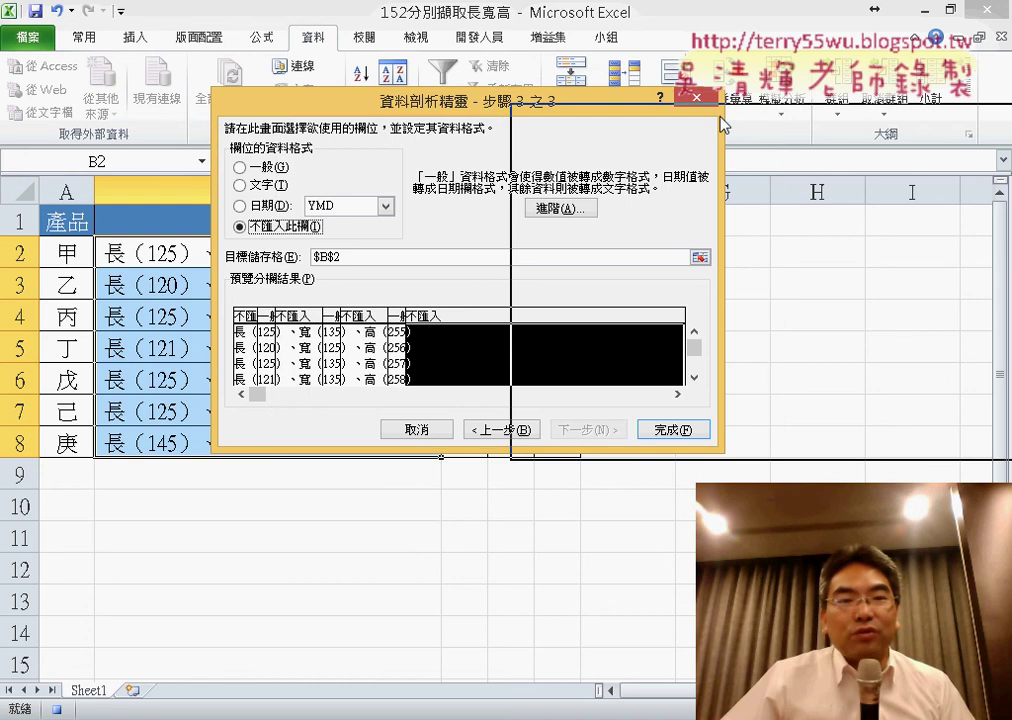
click(478, 254)
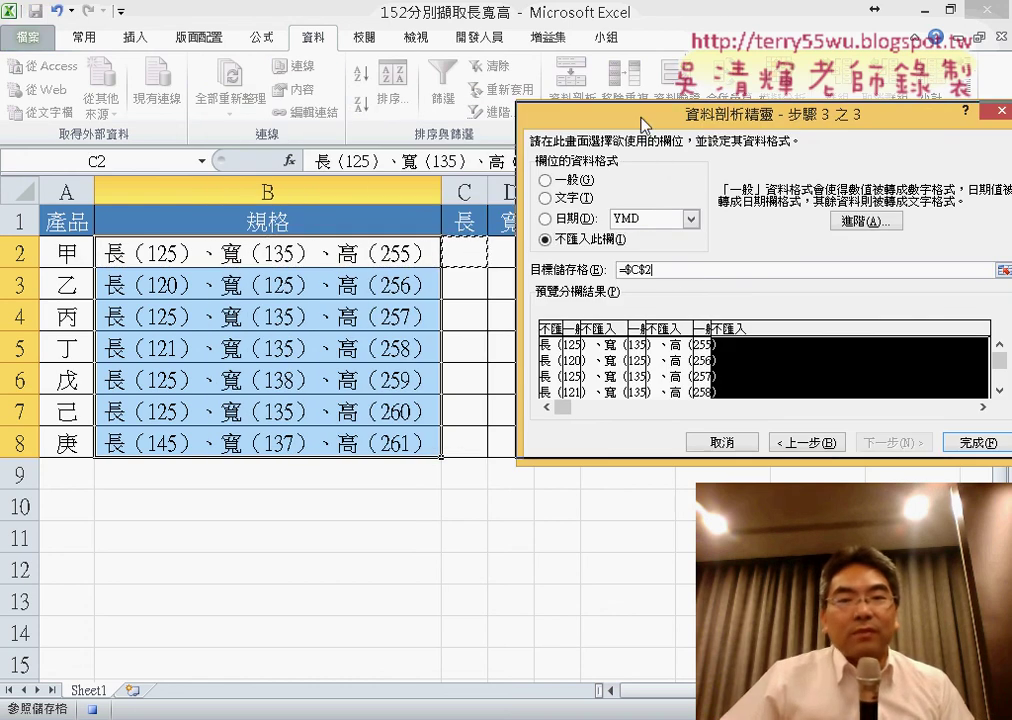
drag(522, 113, 187, 108)
click(653, 439)
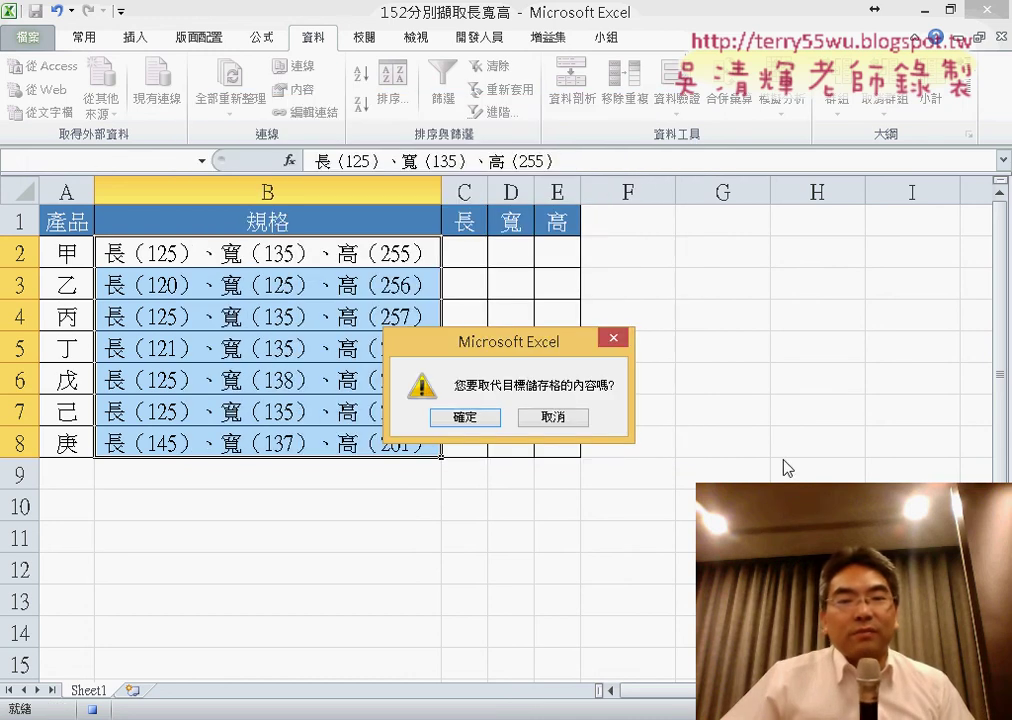
Step: Confirm replacing the cells, stop the 資料剖析 recording, and select C2:E8
click(477, 420)
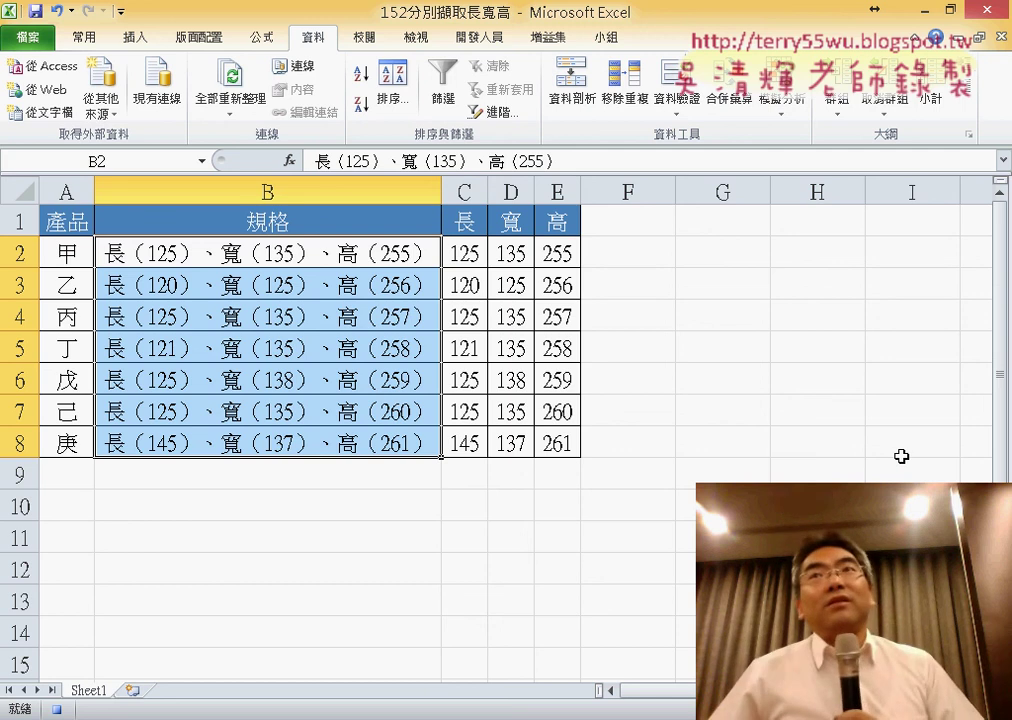
click(487, 46)
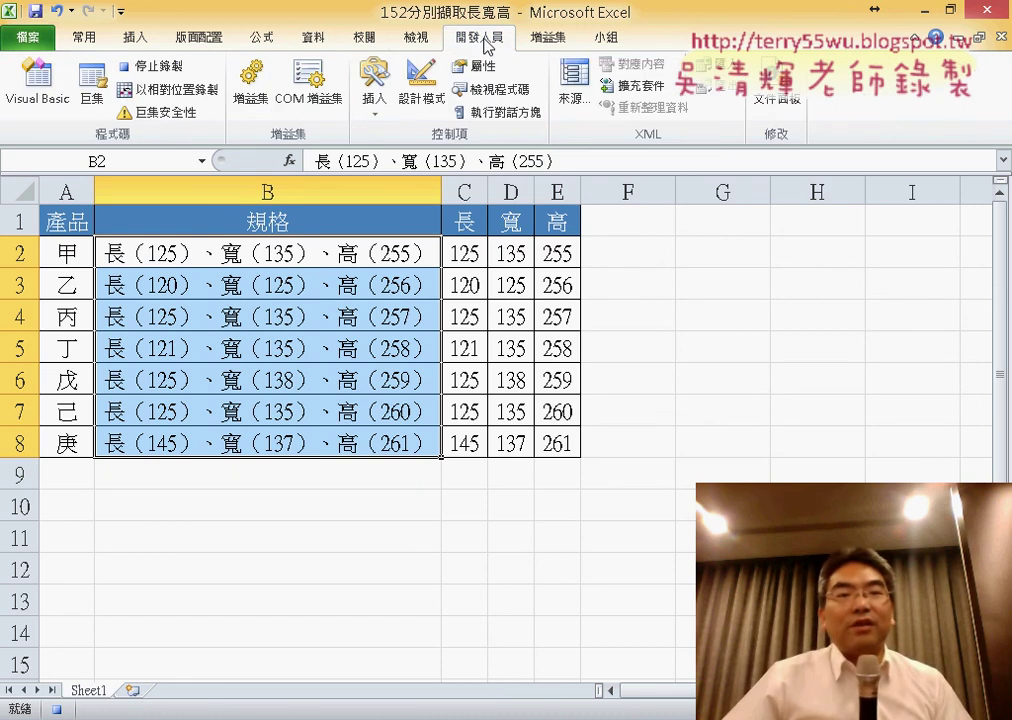
click(151, 70)
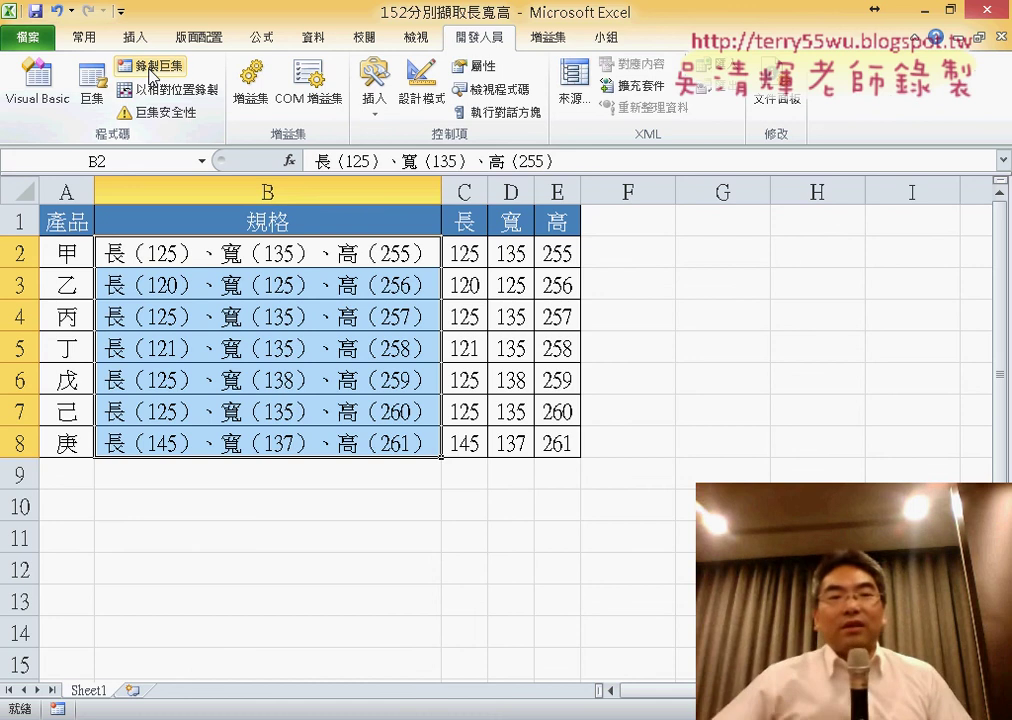
drag(466, 254, 565, 447)
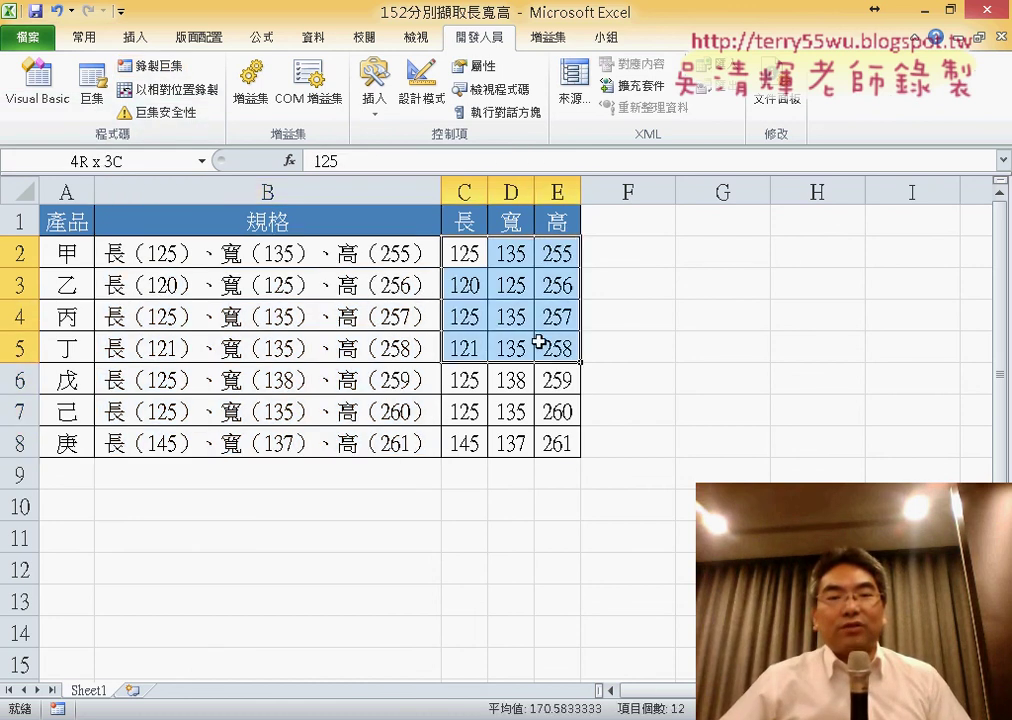
Step: Clear C2:E8 and run the 資料剖析 macro, confirming the overwrite
key(Delete)
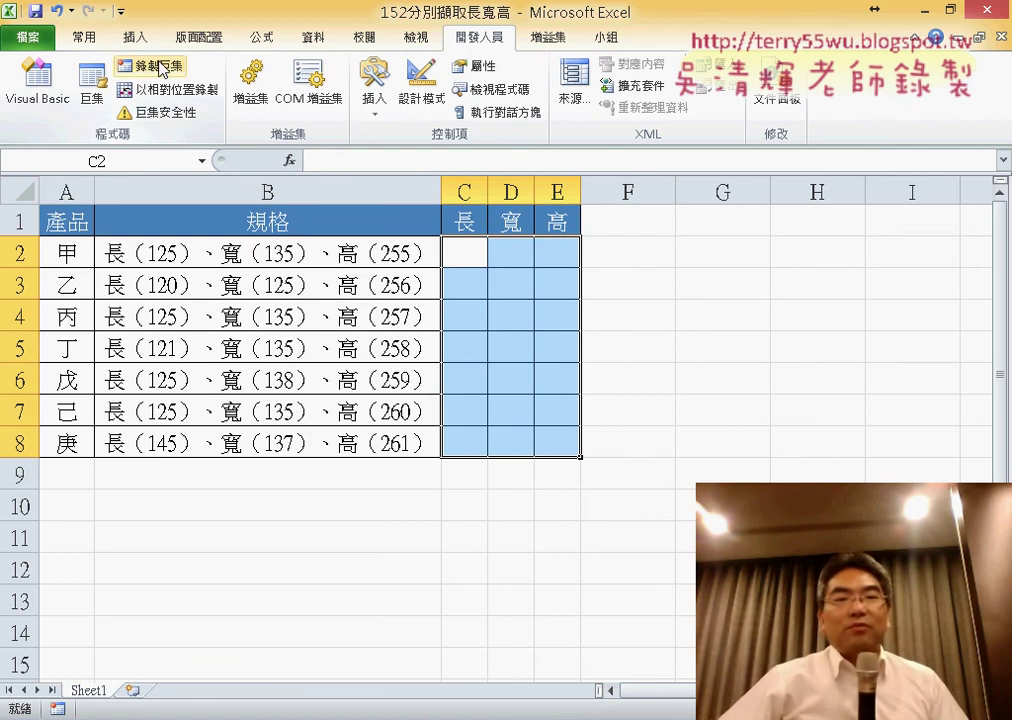
click(95, 94)
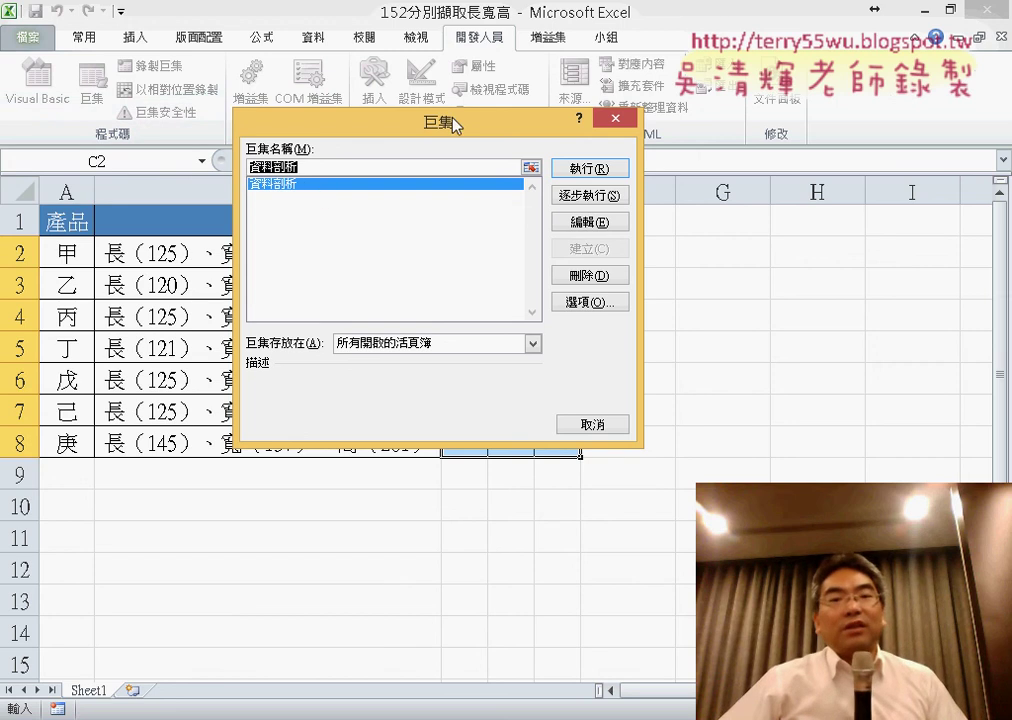
mouse_move(455, 124)
mouse_down()
mouse_move(239, 134)
mouse_move(855, 116)
mouse_up()
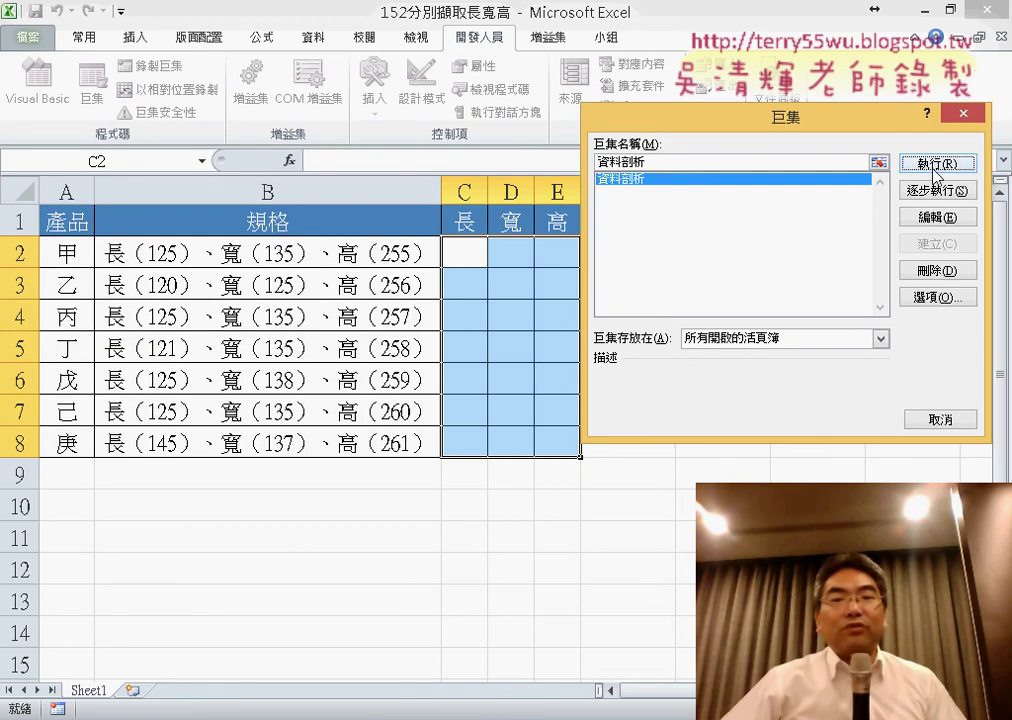
click(936, 170)
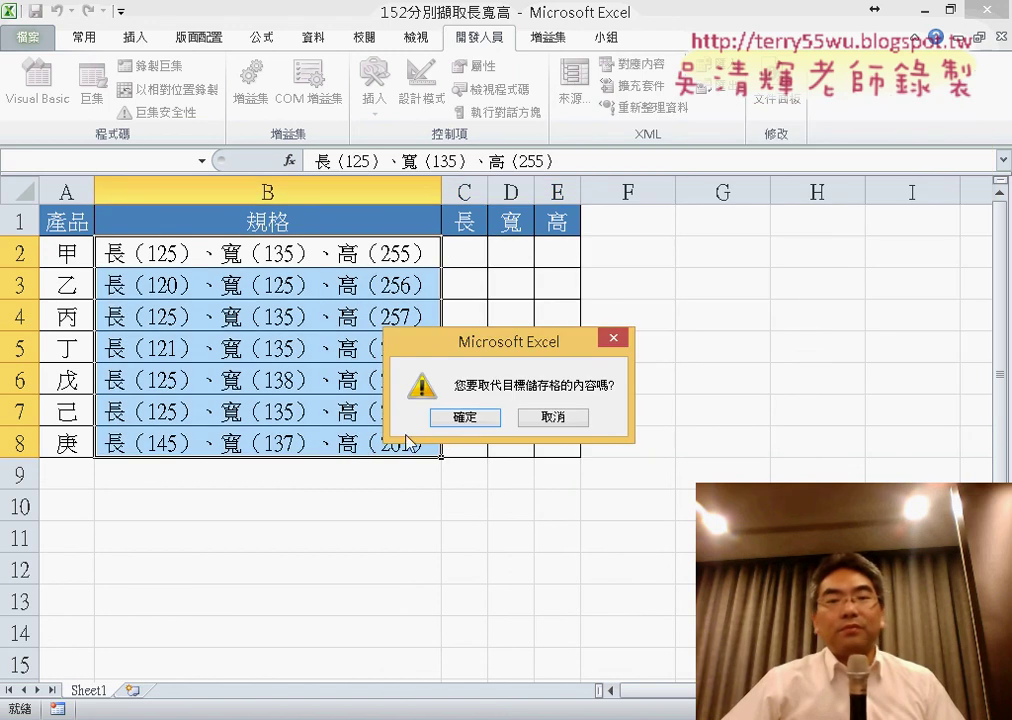
click(446, 418)
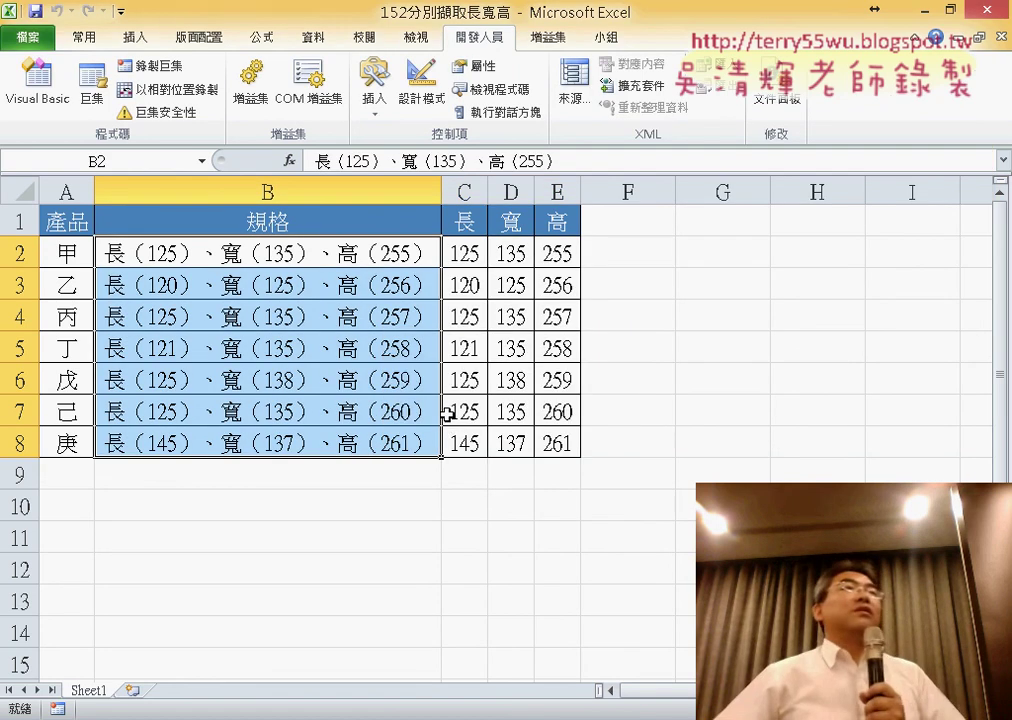
Step: Delete C2:E8, undo the deletion with Ctrl+Z, and select cell G4
drag(472, 255, 556, 440)
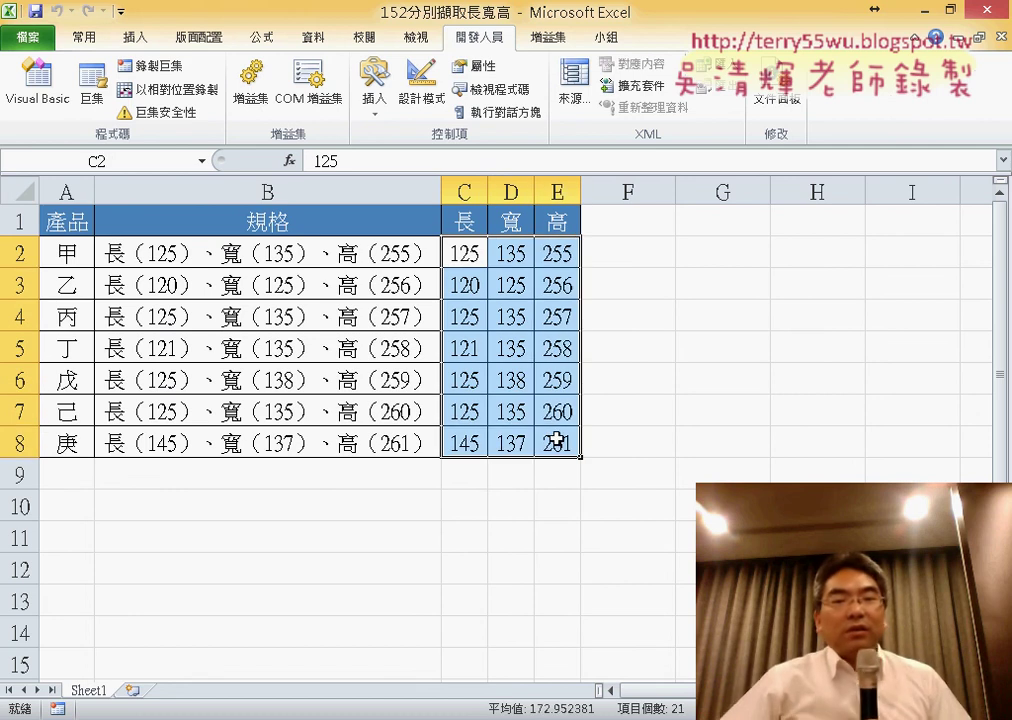
key(Delete)
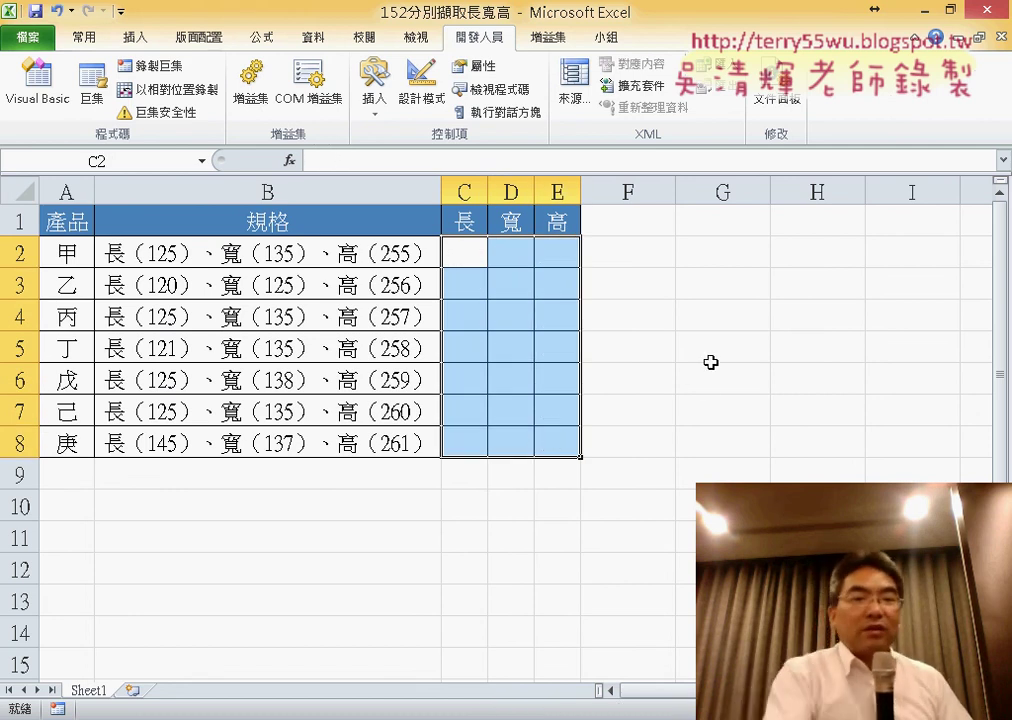
key(ctrl+z)
click(766, 325)
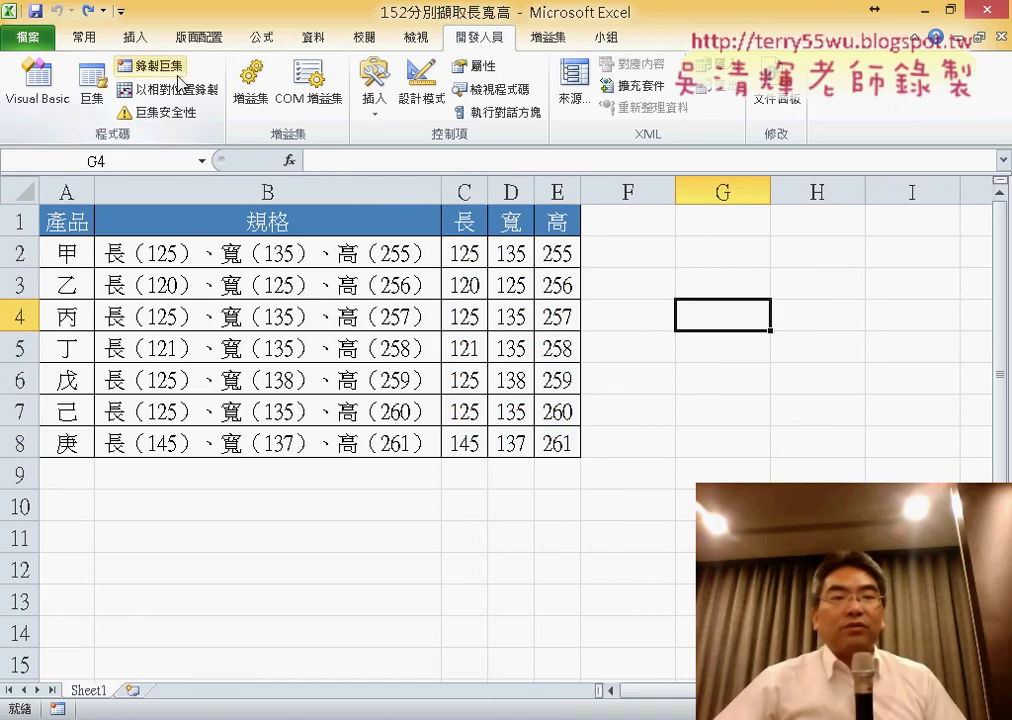
Step: Record a macro named 清除 that selects C2:E8 and deletes its values
click(145, 66)
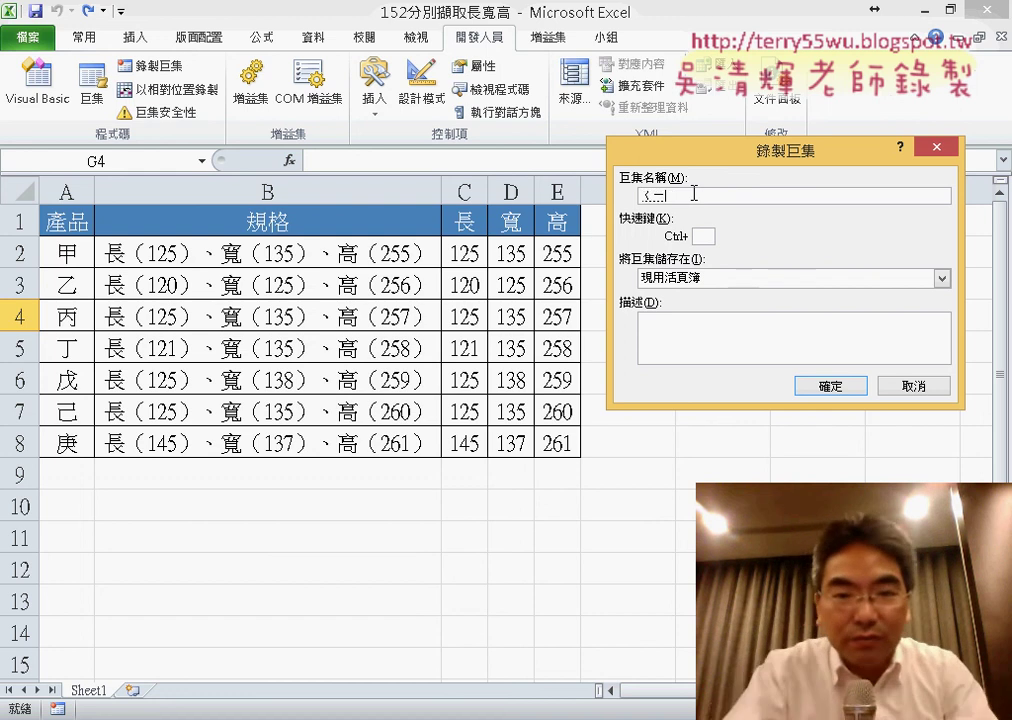
text(清ㄊㄨ)
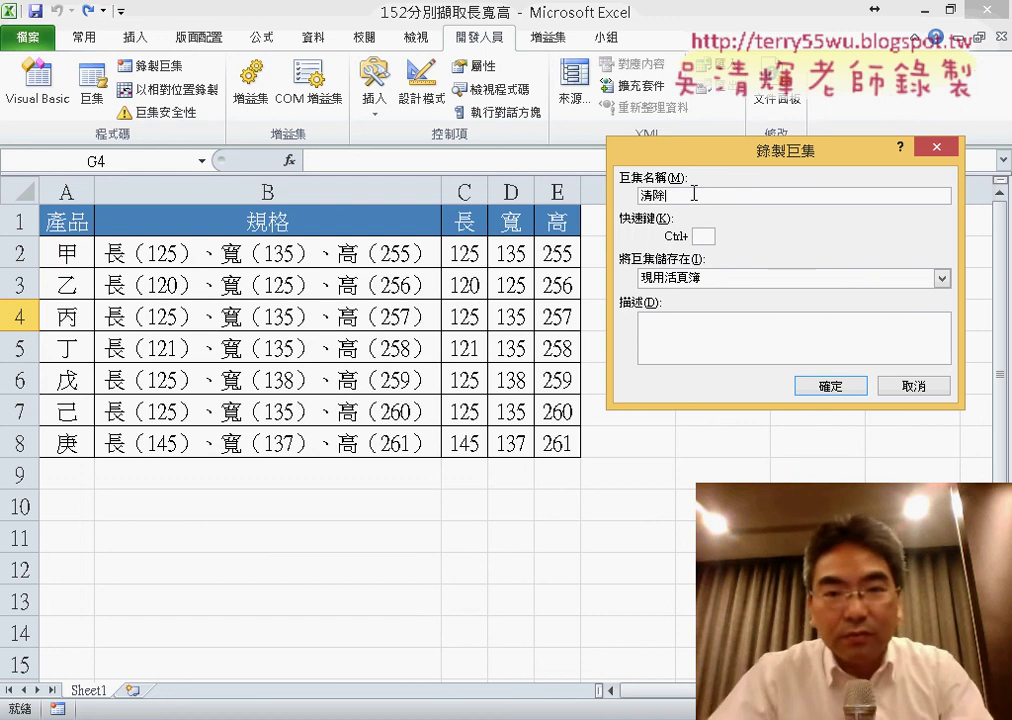
click(836, 387)
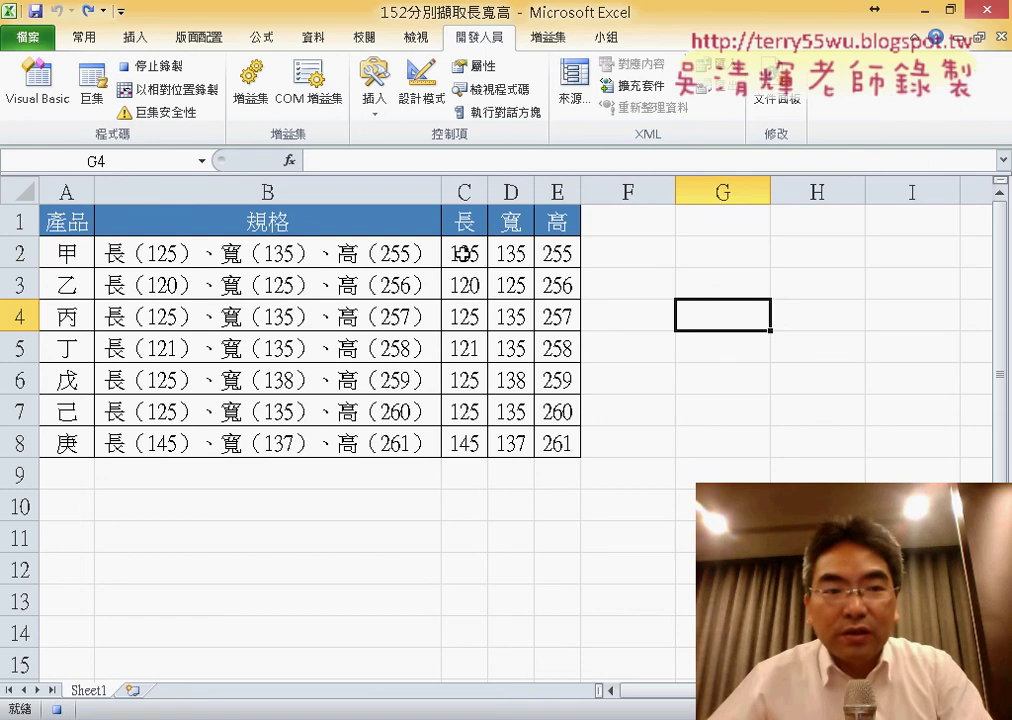
drag(464, 253, 556, 442)
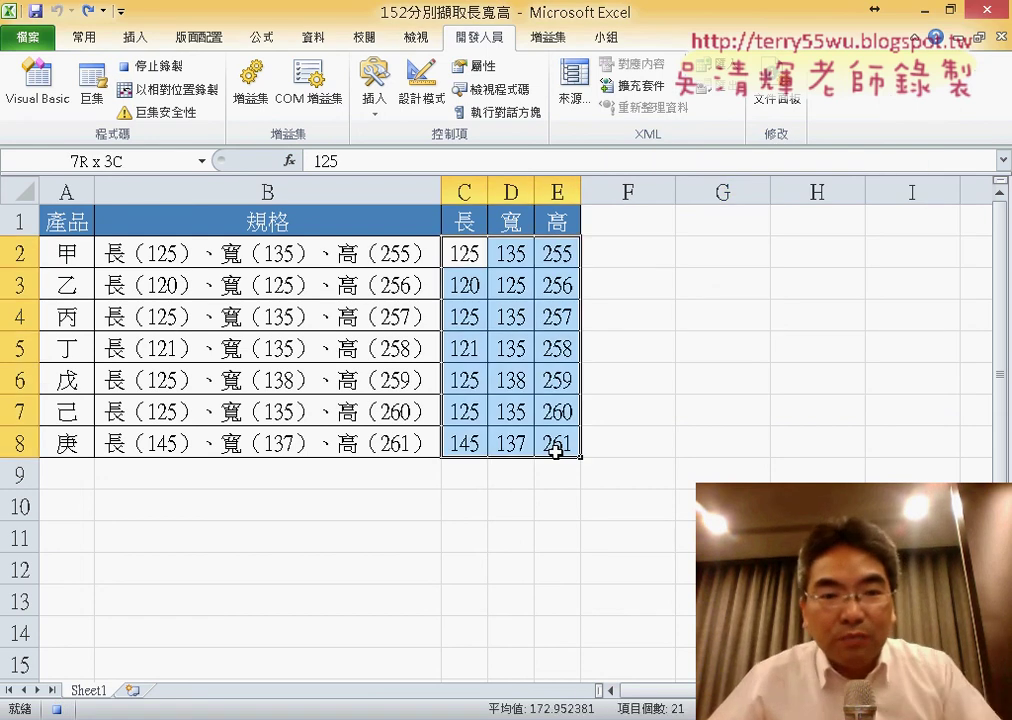
key(Delete)
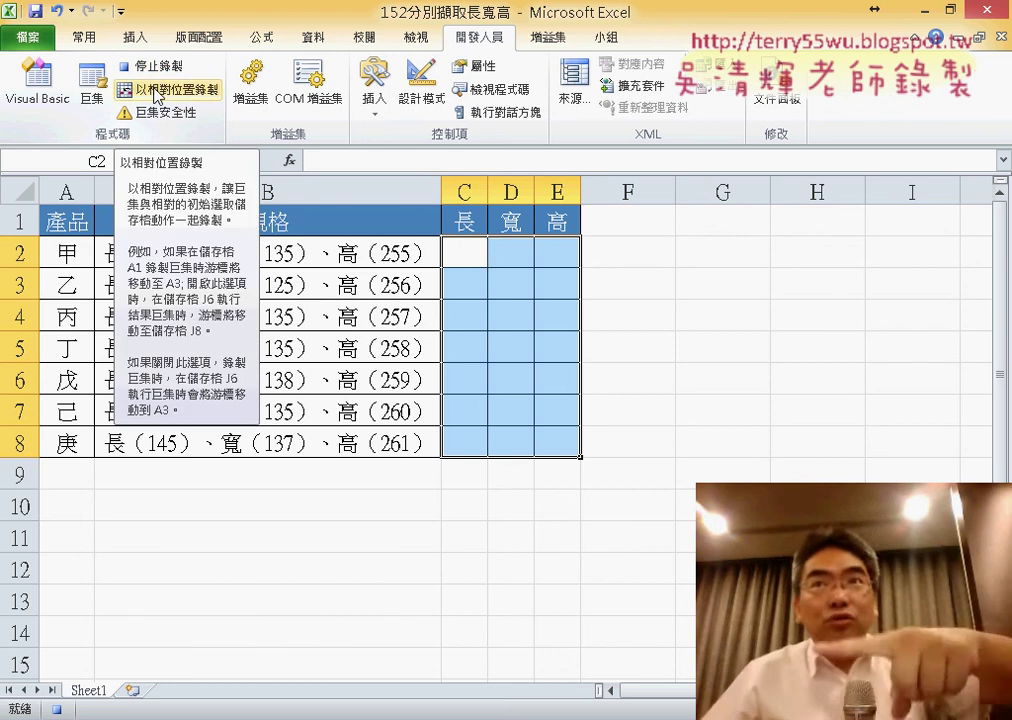
click(158, 88)
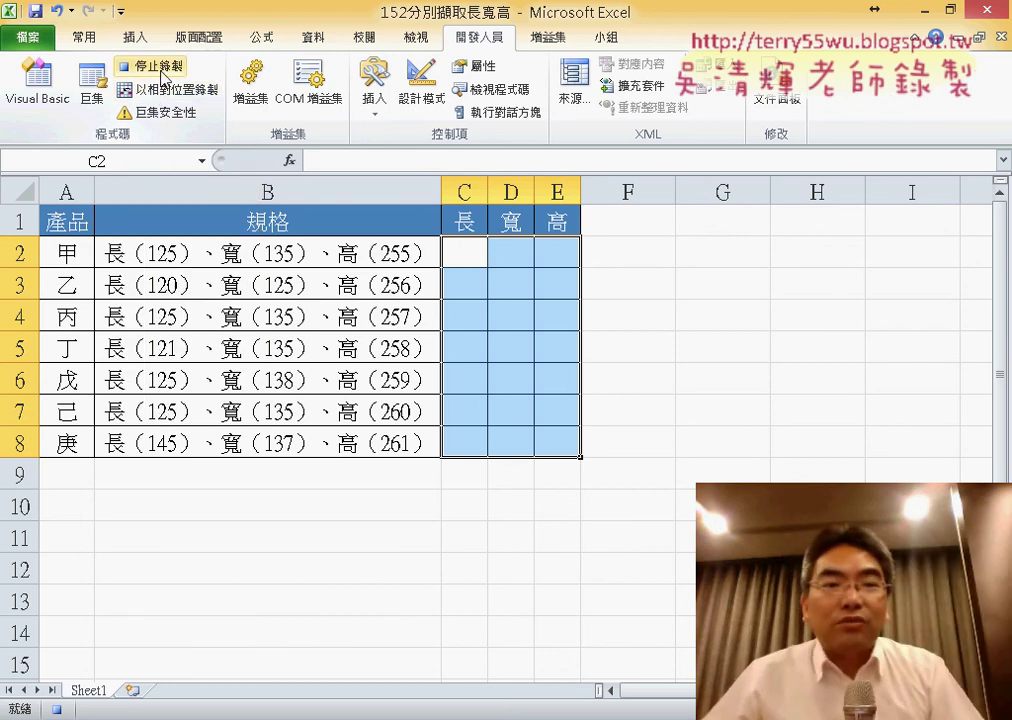
click(164, 74)
Step: Run the 資料剖析 macro from the macro list and confirm the overwrite
click(92, 85)
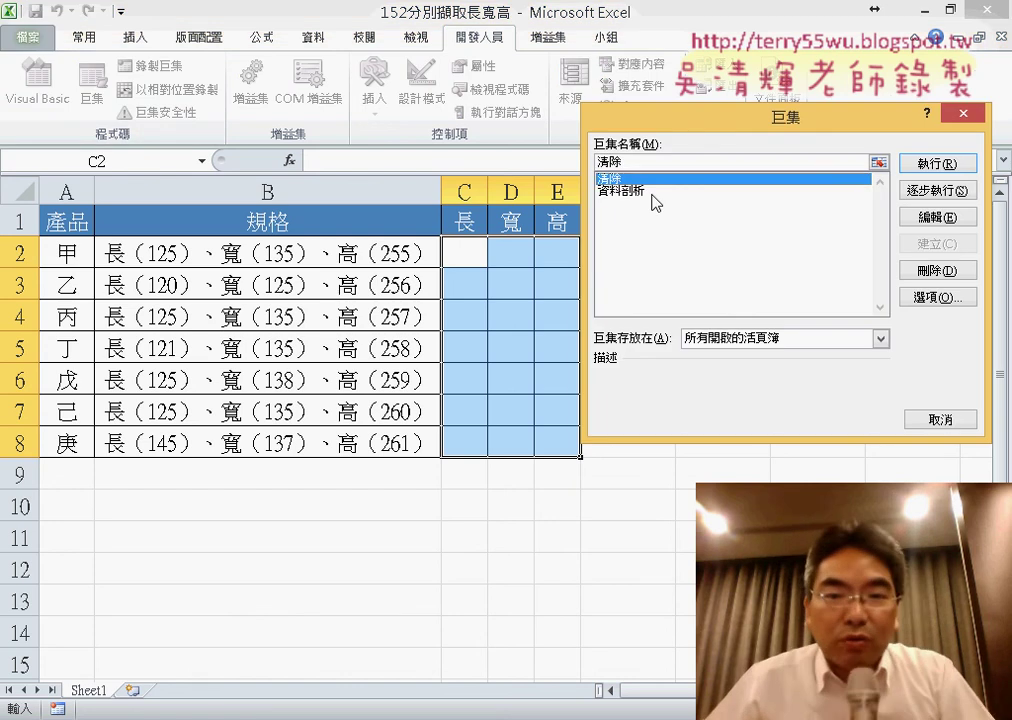
click(652, 191)
click(944, 163)
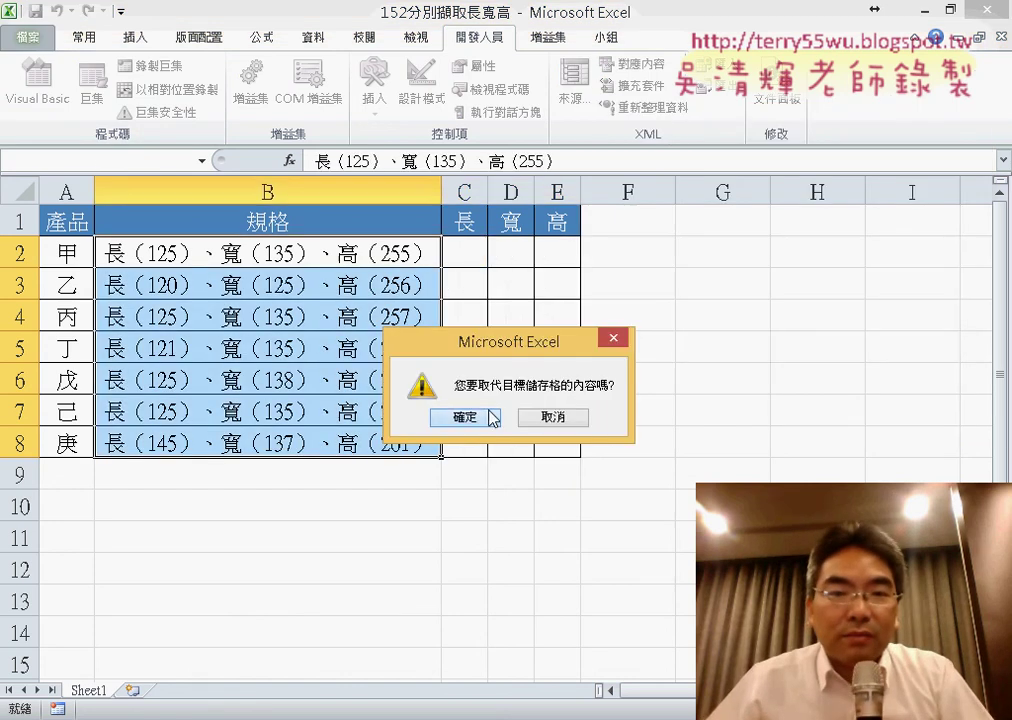
click(492, 416)
Step: Run the 清除 macro to empty C2:E8, then reopen and dismiss the macro list
click(92, 100)
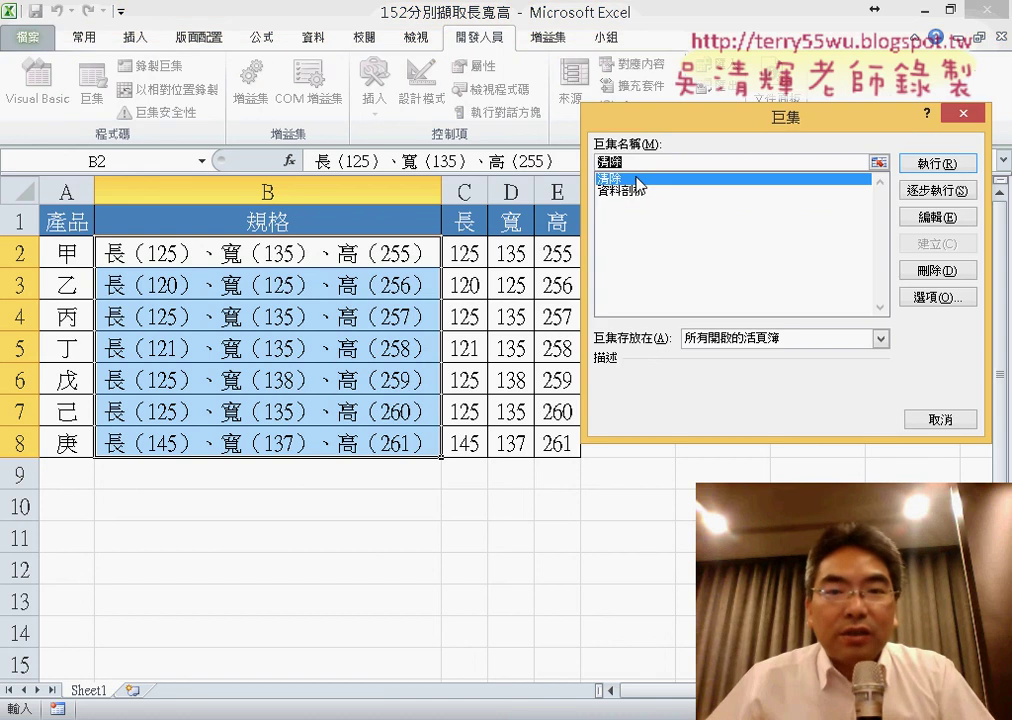
click(936, 165)
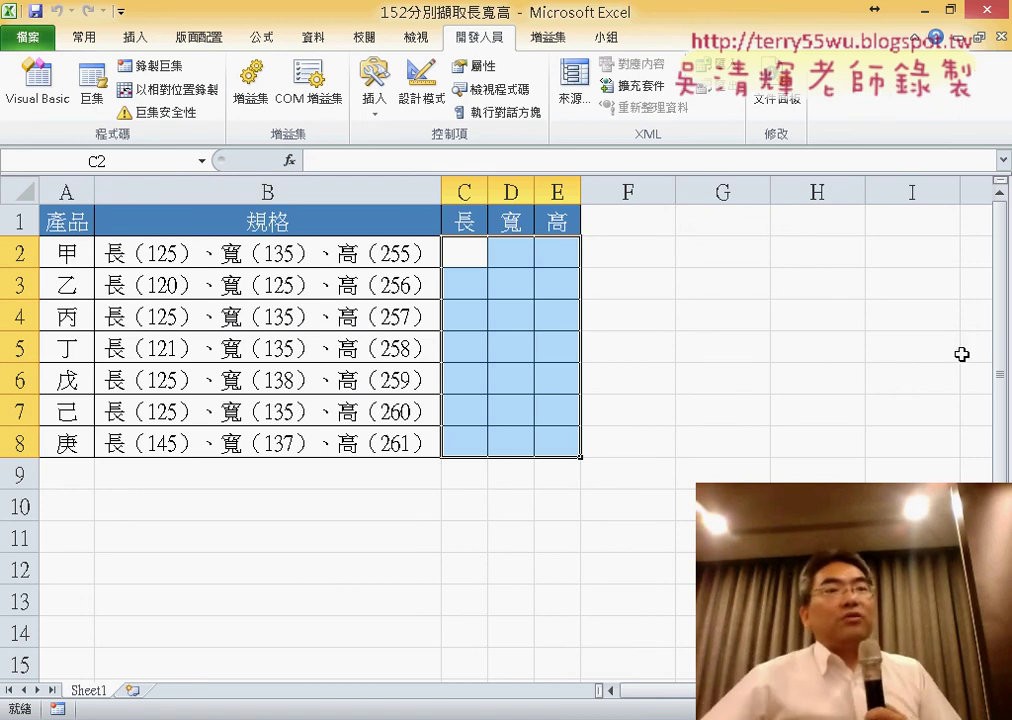
click(92, 88)
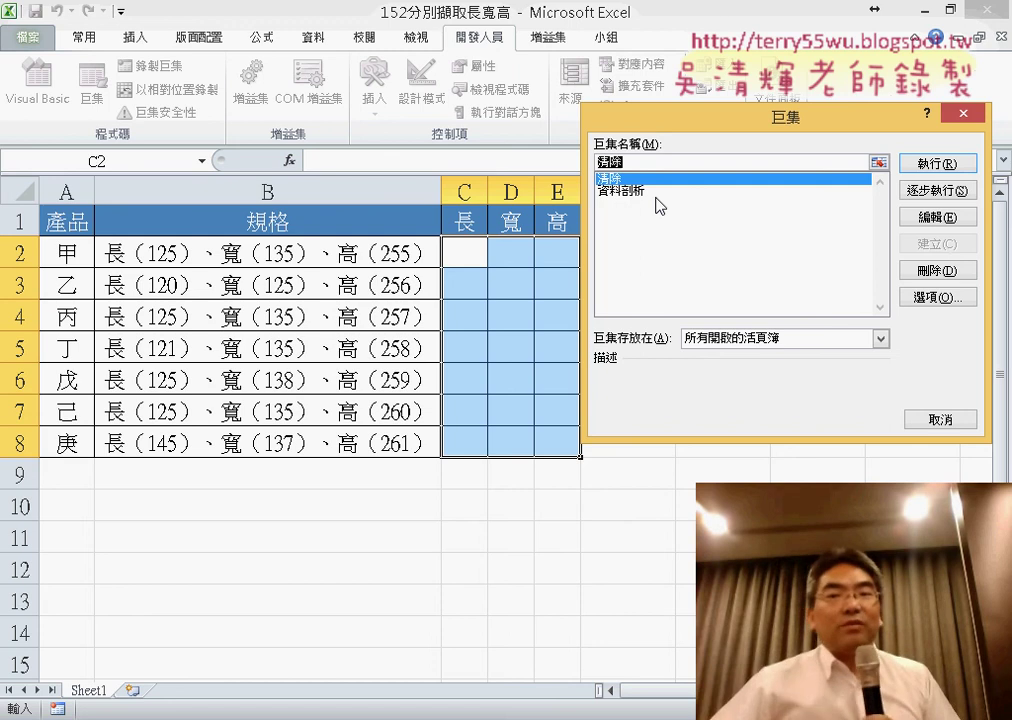
click(964, 114)
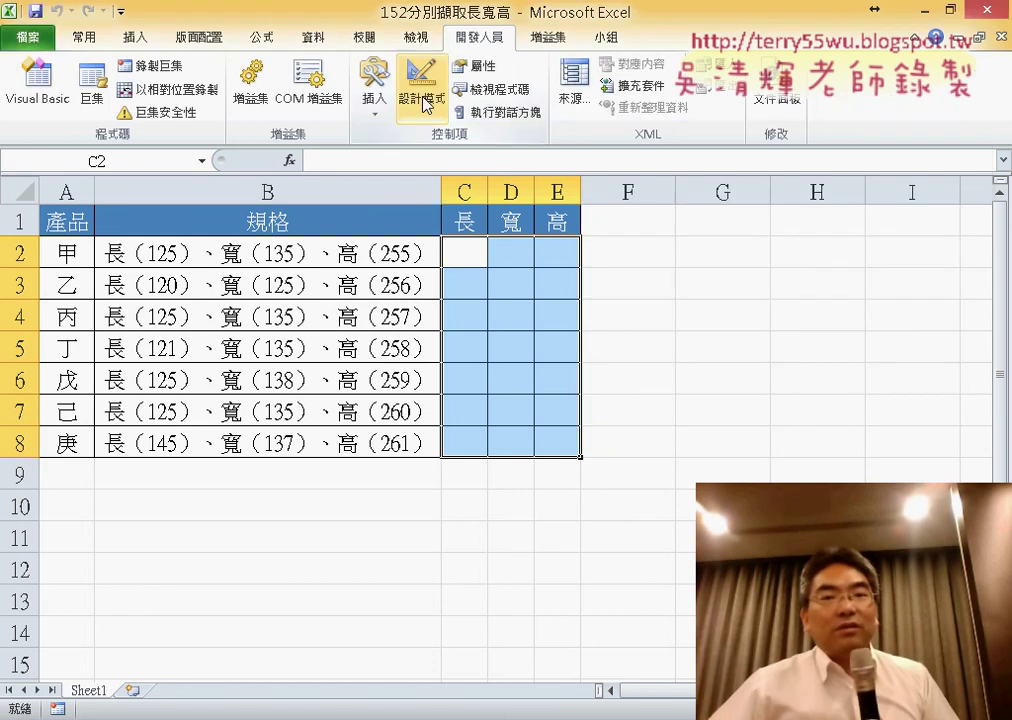
Step: Draw a form-control button over F1:H2 and assign it the 資料剖析 macro
click(376, 105)
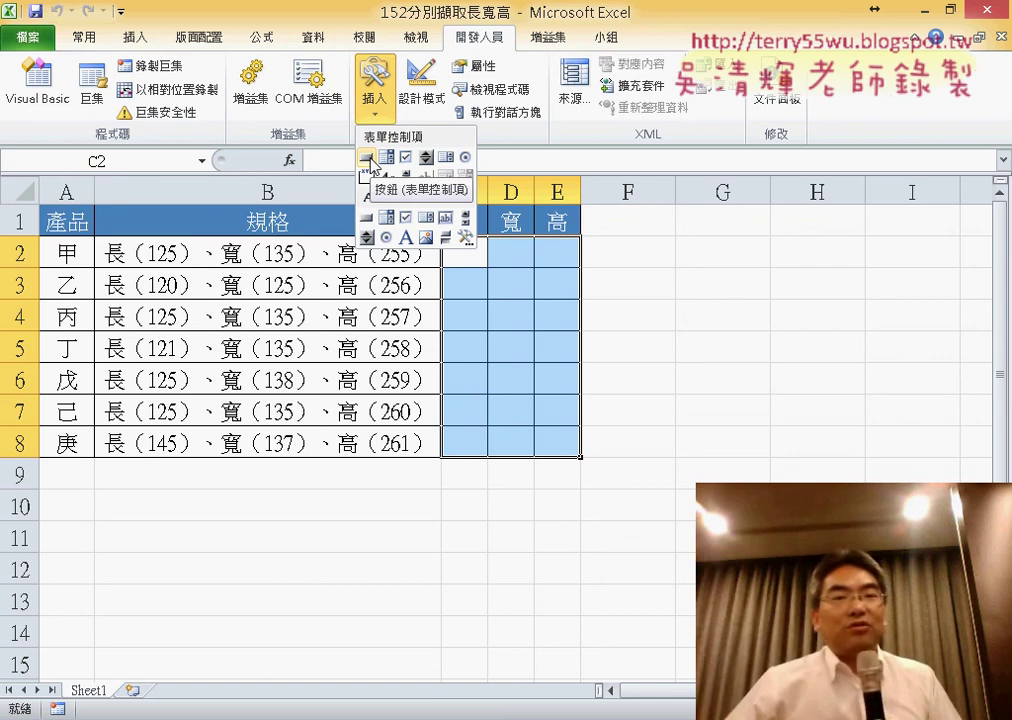
click(368, 158)
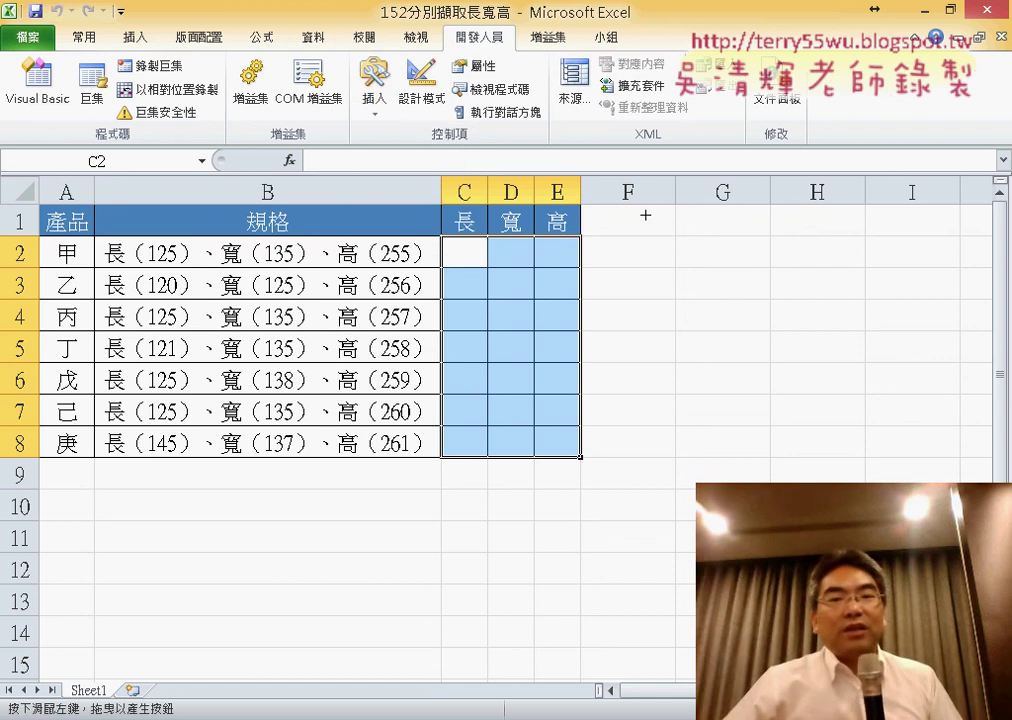
mouse_move(638, 211)
mouse_down()
mouse_move(844, 267)
mouse_move(830, 261)
mouse_up()
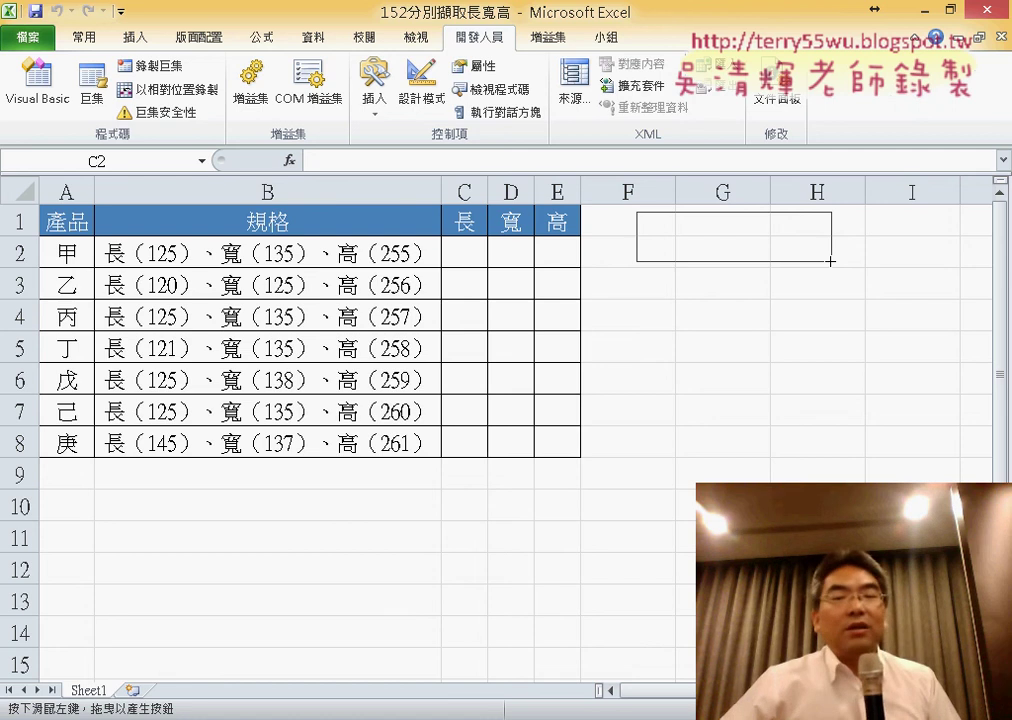
drag(830, 261, 830, 261)
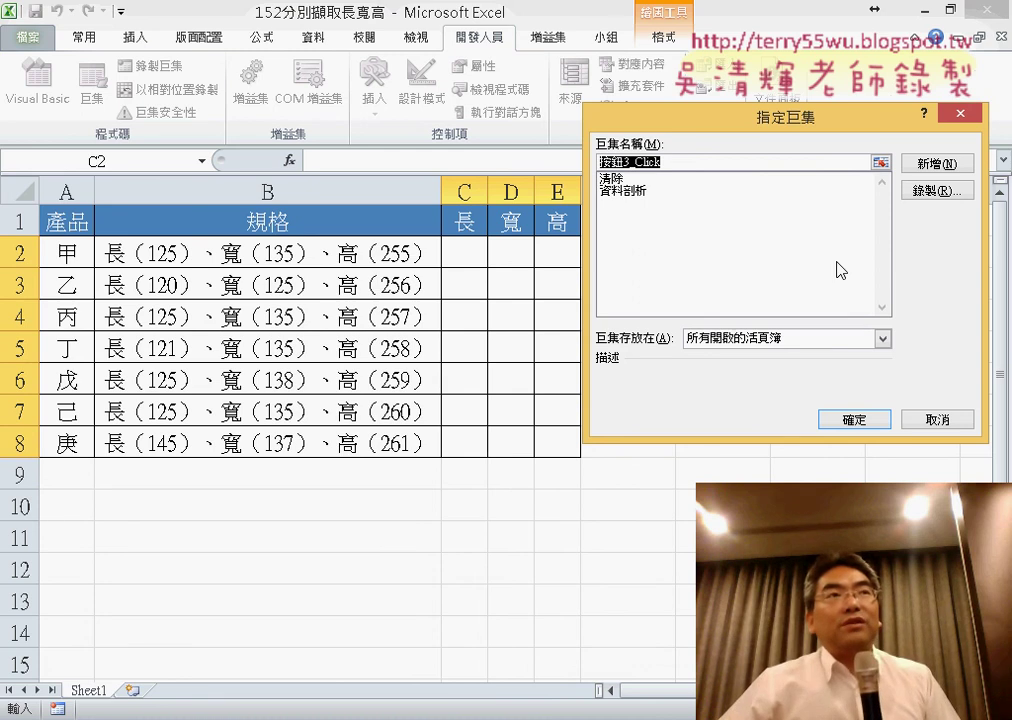
click(641, 193)
drag(657, 162, 600, 162)
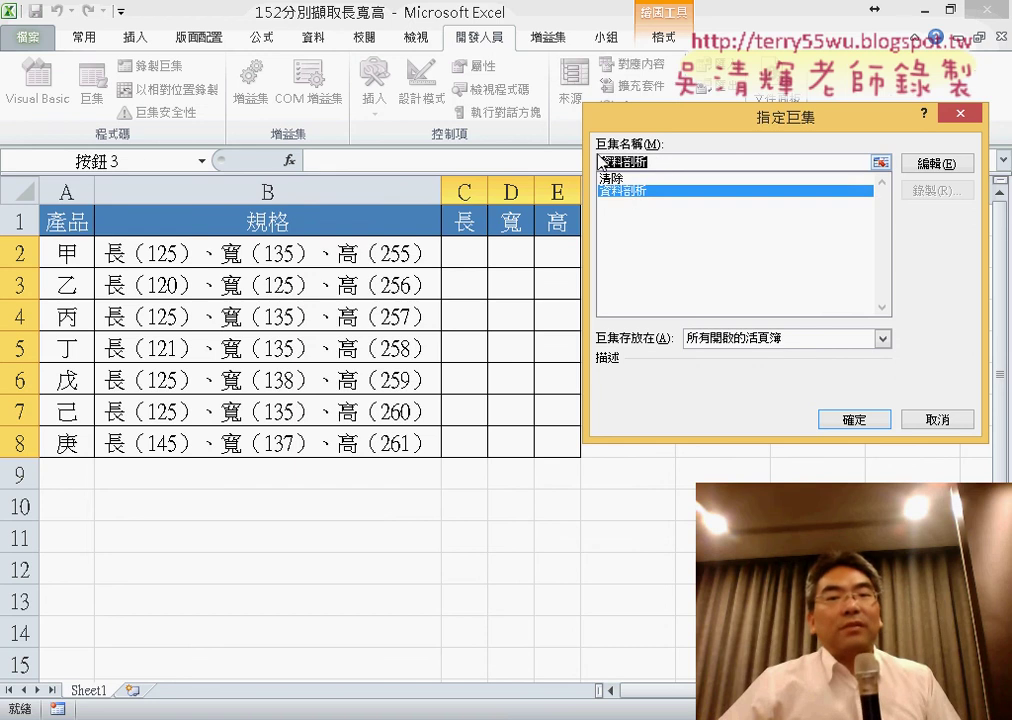
right_click(653, 164)
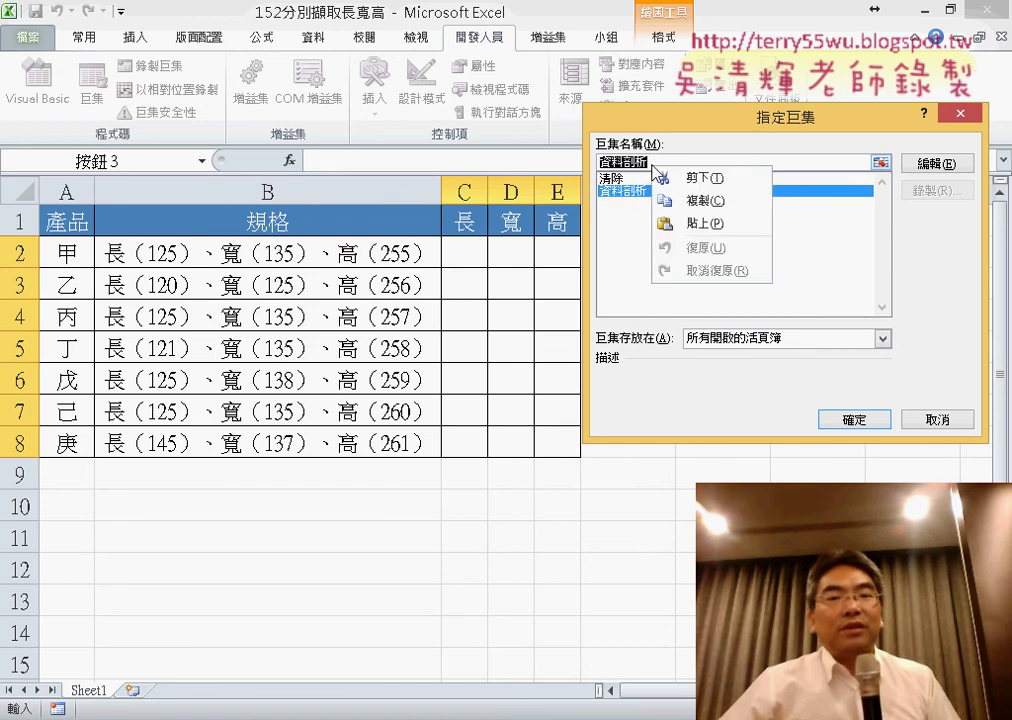
click(694, 201)
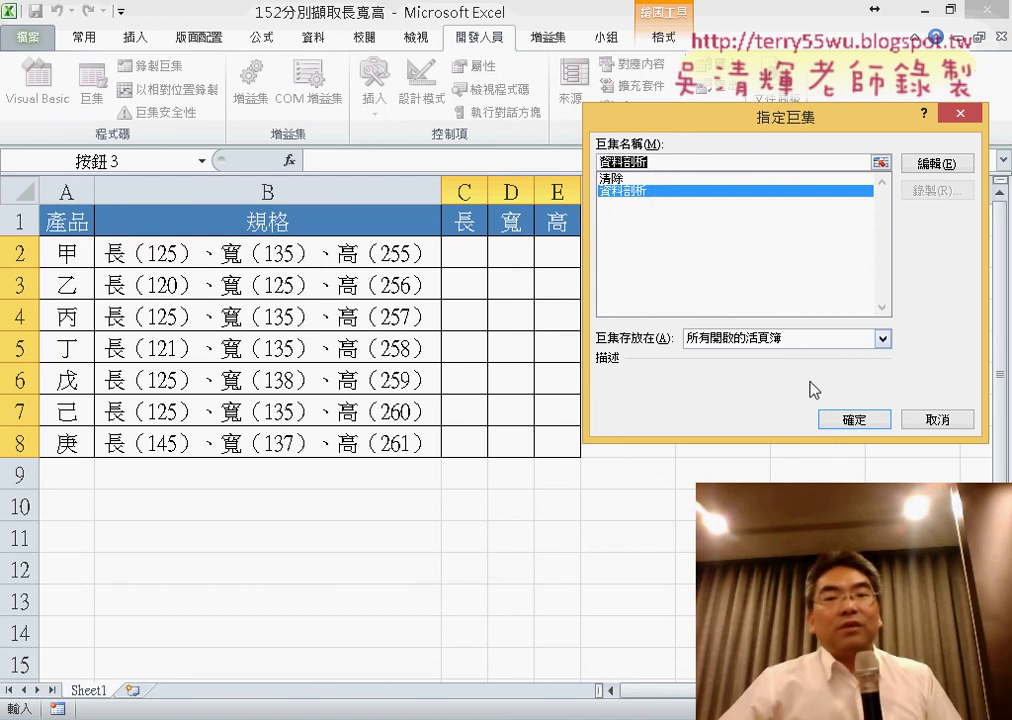
click(858, 421)
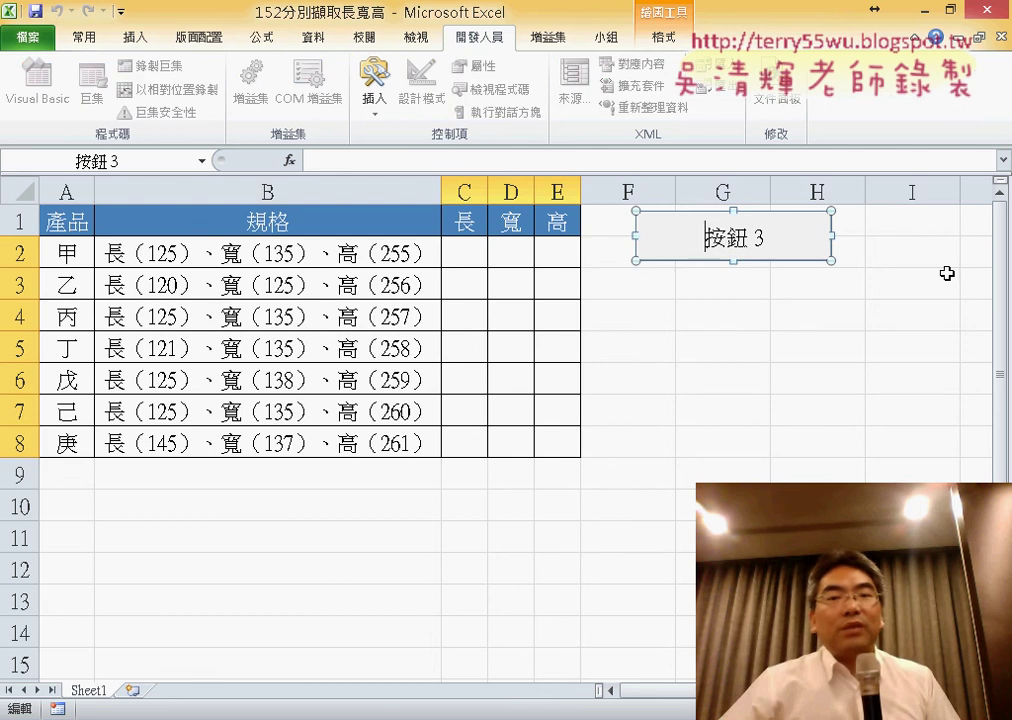
Step: Replace the button's default label with 資料剖析
key(Return)
key(Home)
key(Delete)
key(Delete)
key(Delete)
key(Delete)
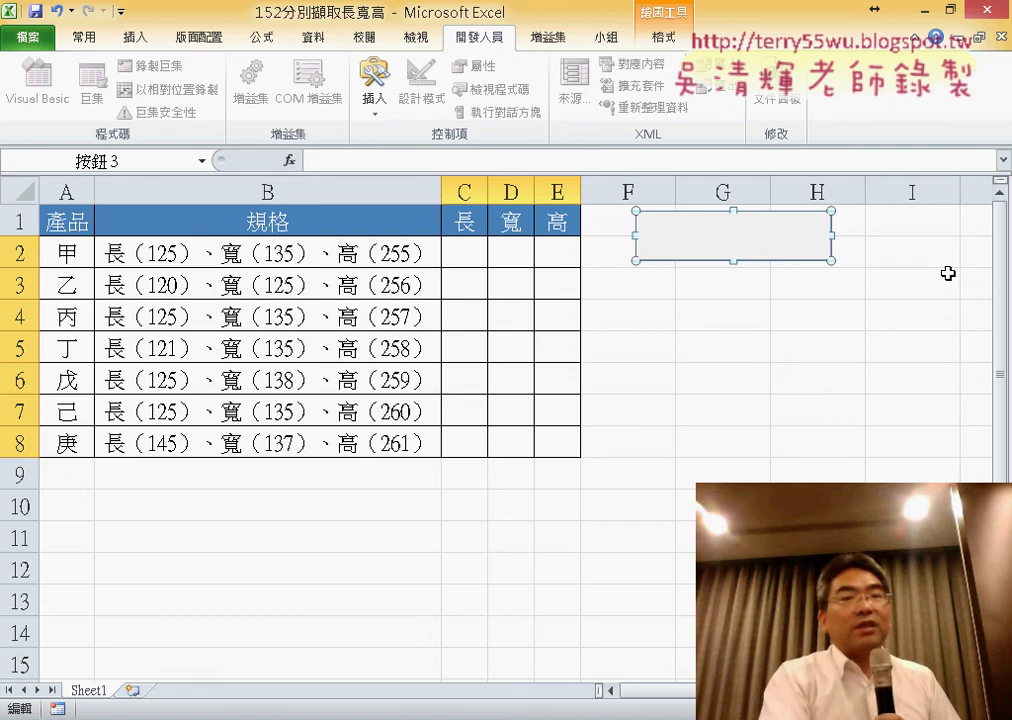
text(資料剖析)
click(957, 361)
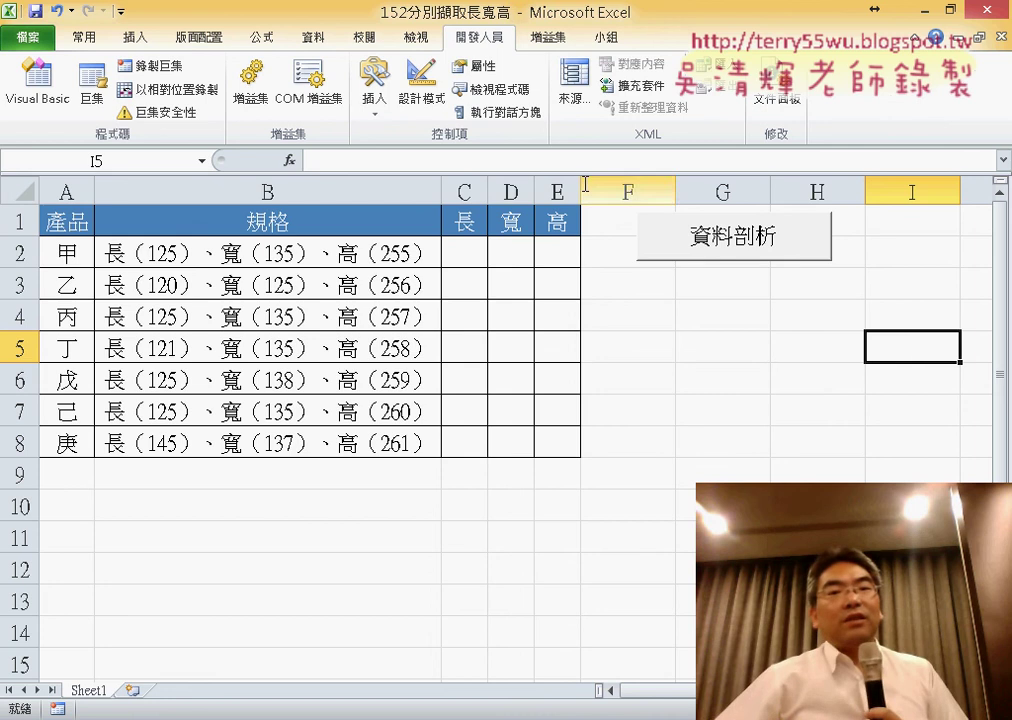
click(376, 105)
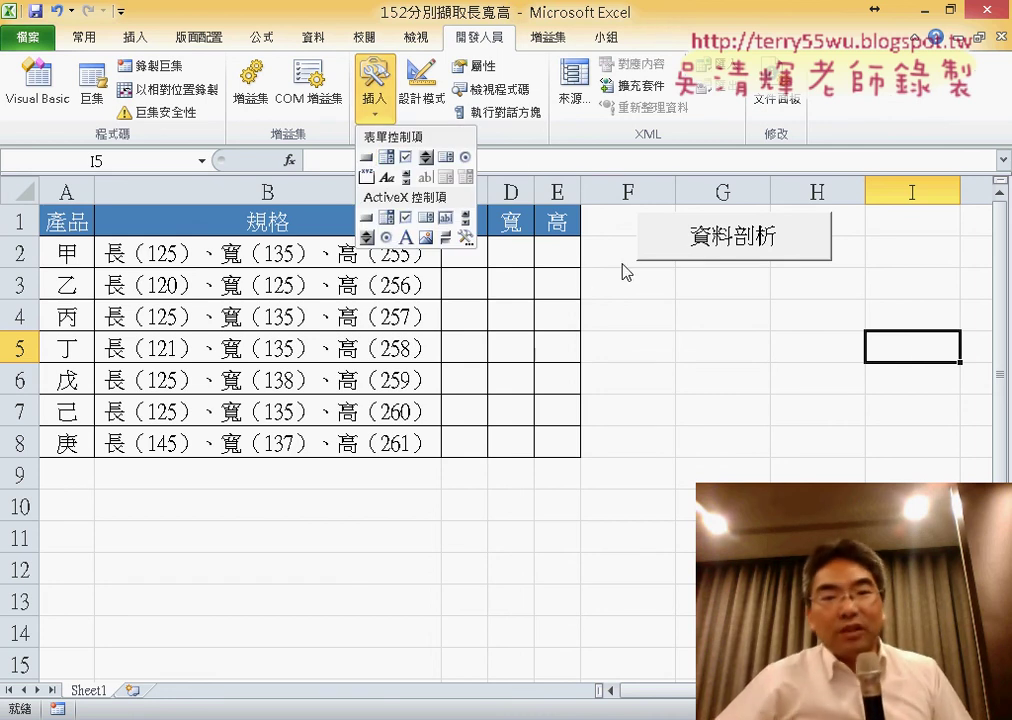
Step: Draw a second form-control button below 資料剖析 and assign it the 清除 macro
click(366, 160)
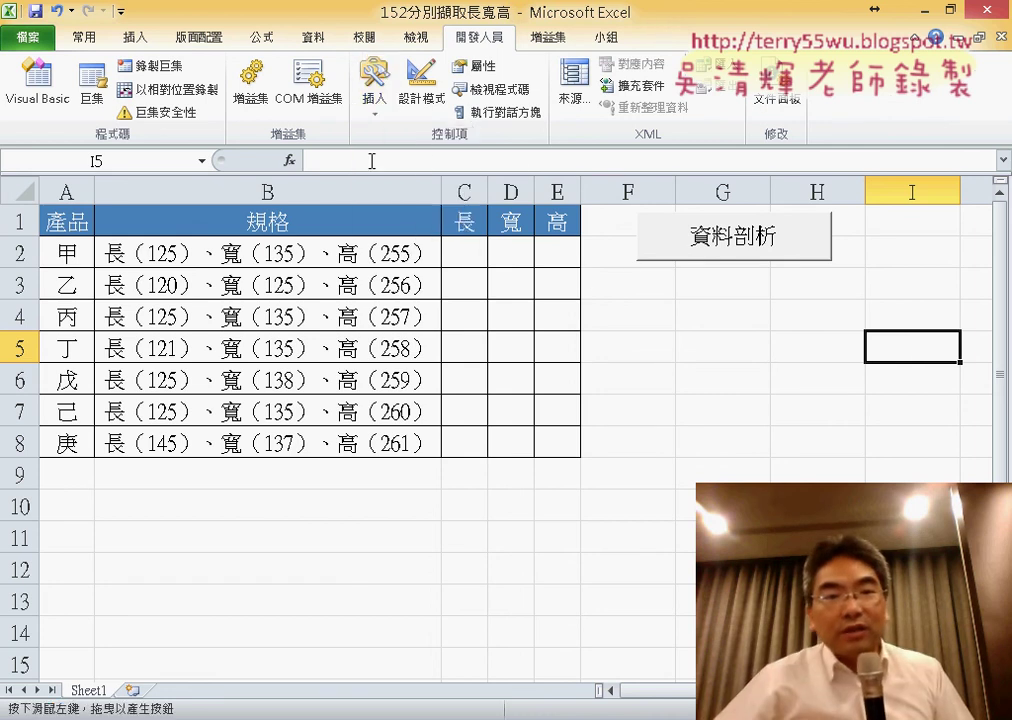
drag(639, 270, 831, 321)
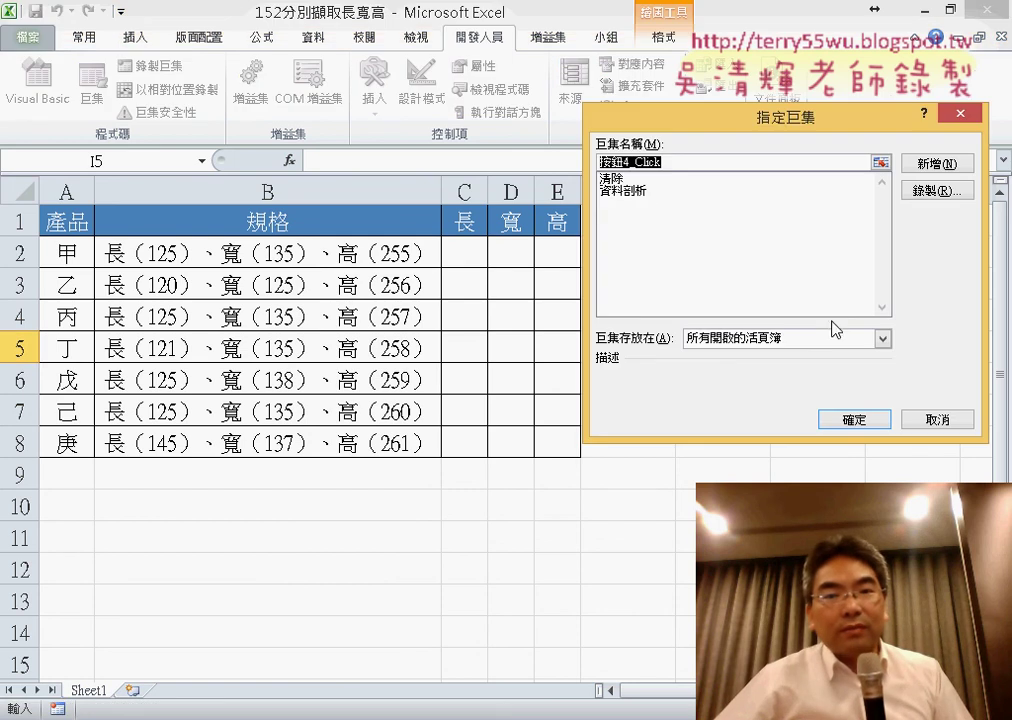
click(640, 179)
right_click(628, 163)
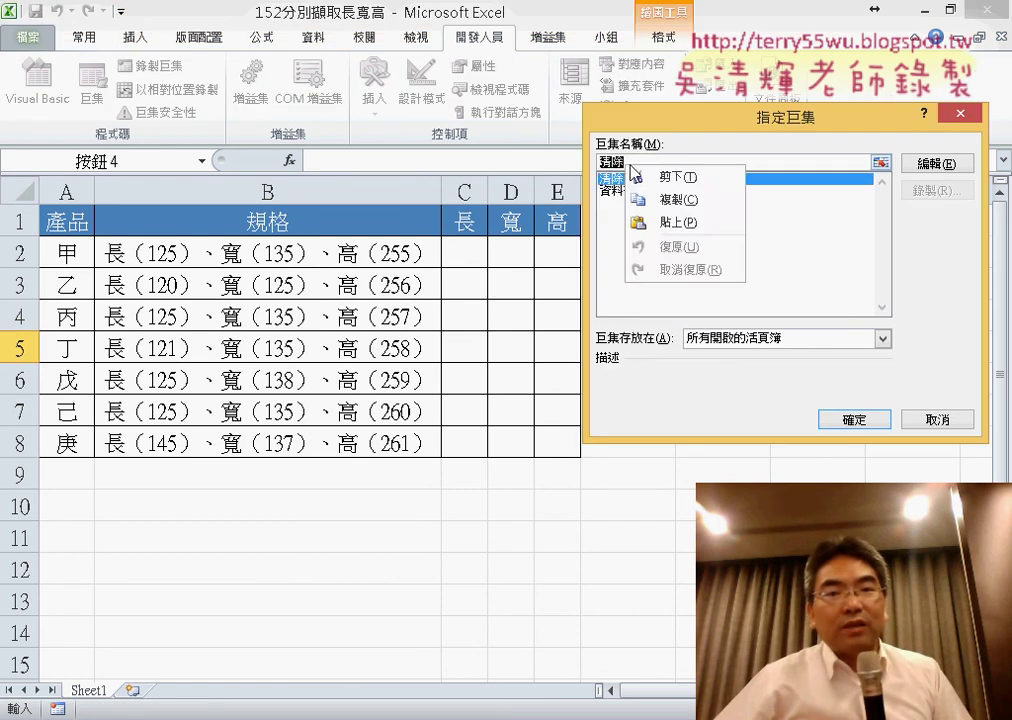
click(707, 264)
click(866, 421)
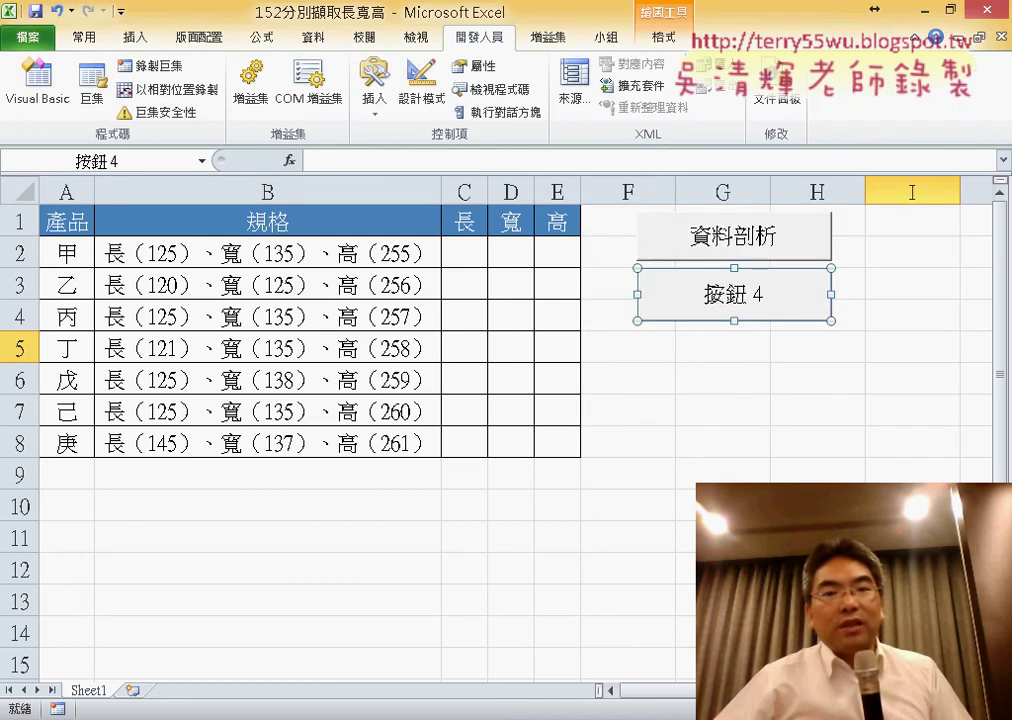
Step: Relabel the new button as 清除
click(706, 295)
key(Delete)
key(Delete)
key(Delete)
key(Delete)
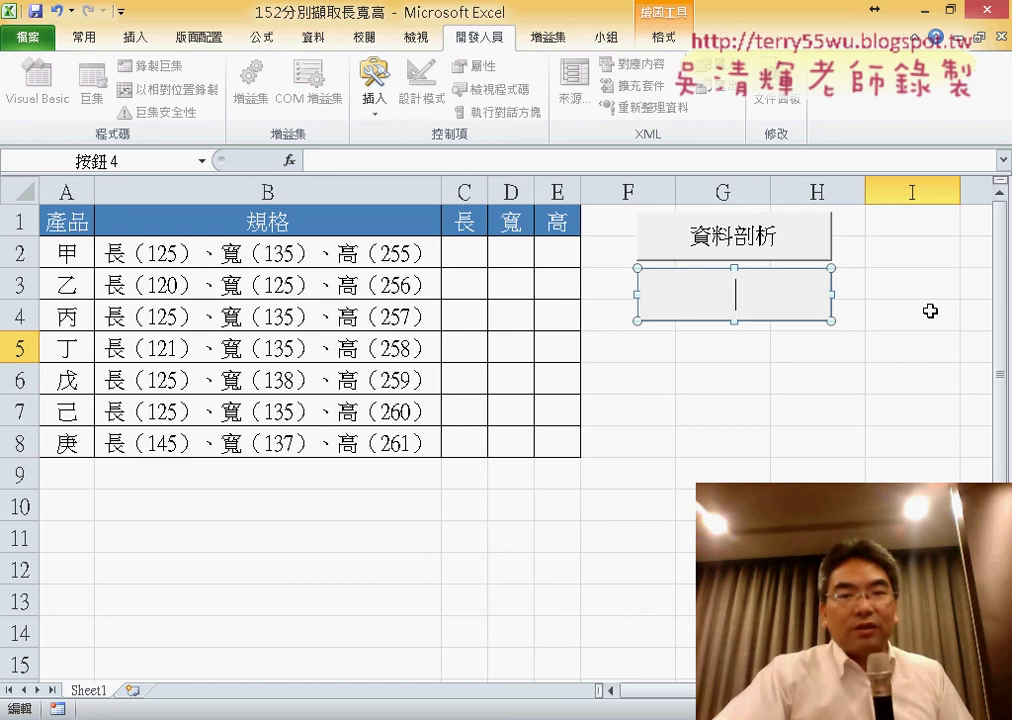
text(清除)
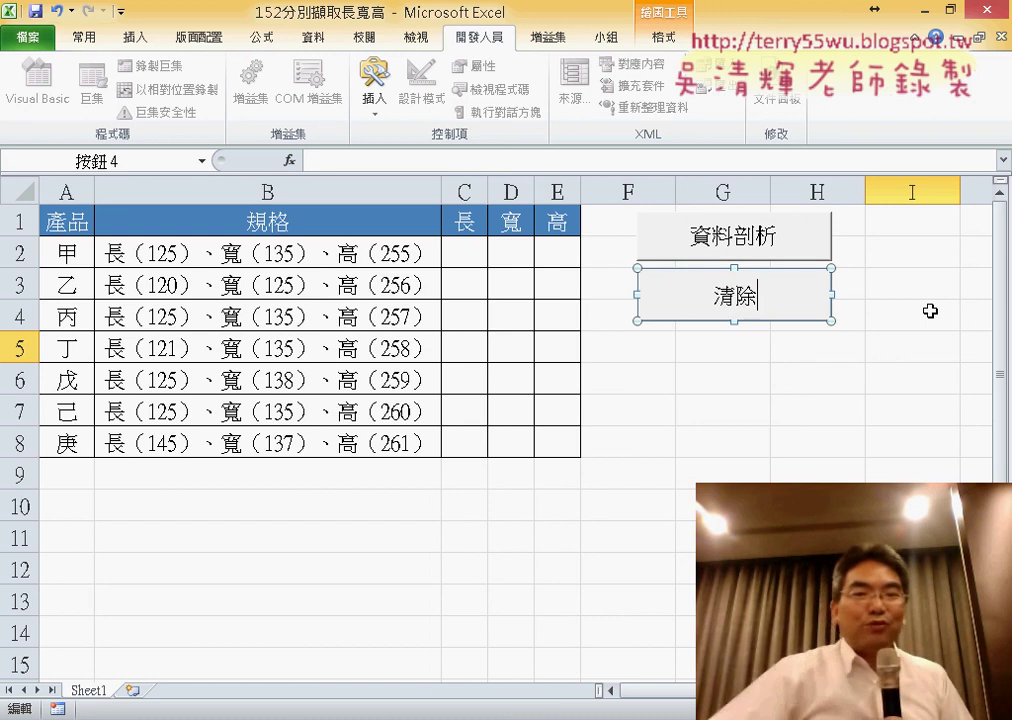
click(905, 377)
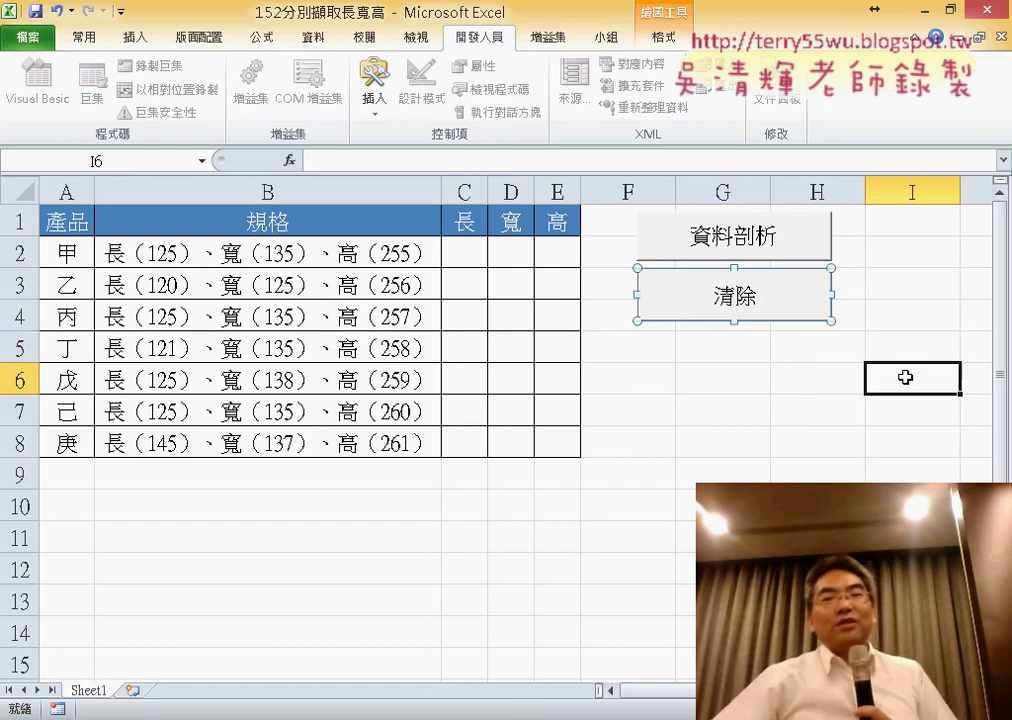
click(766, 240)
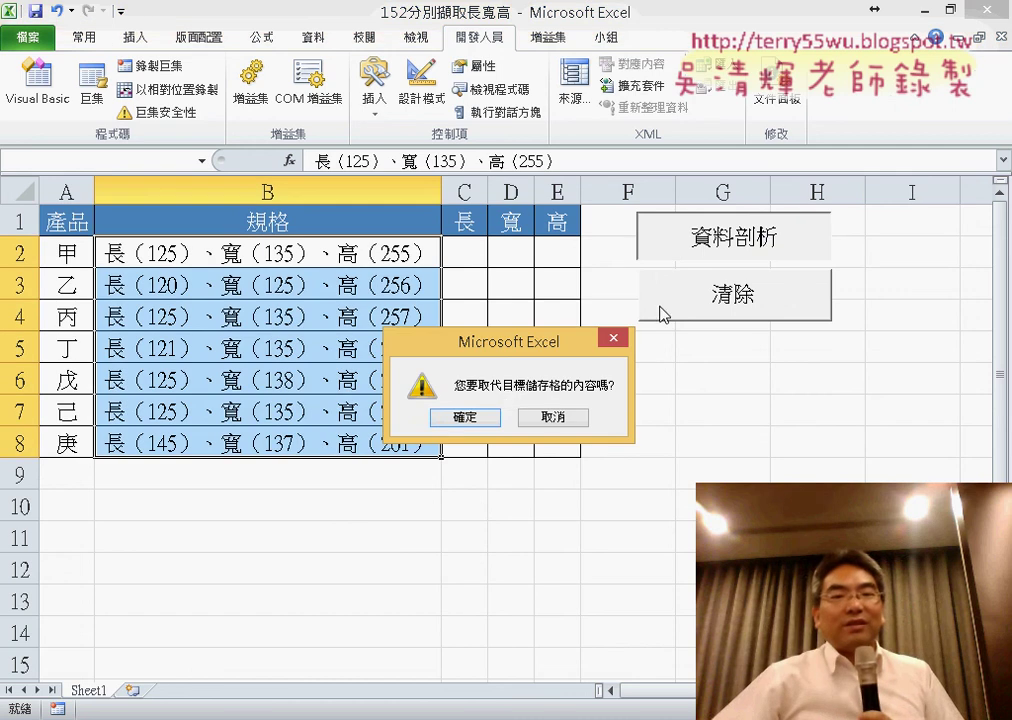
click(487, 418)
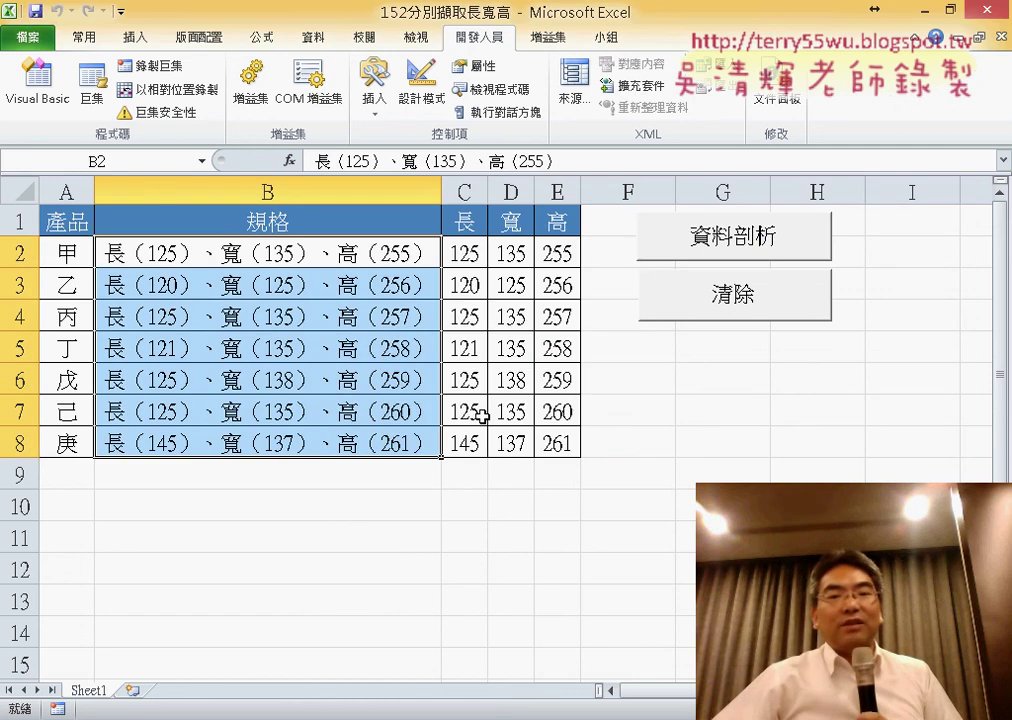
click(748, 302)
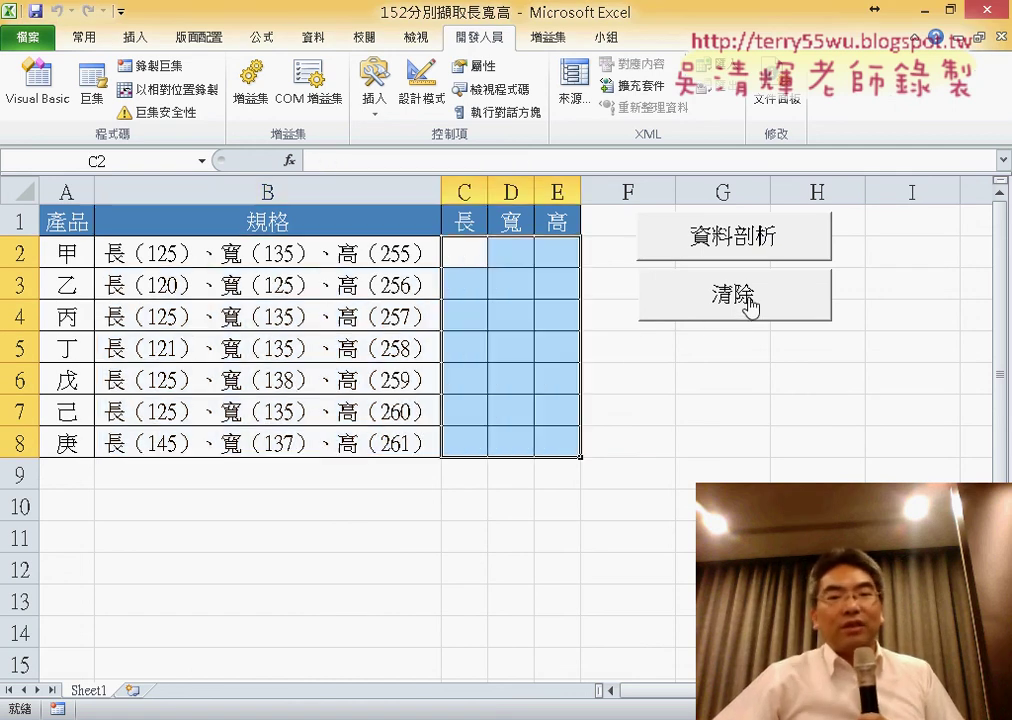
click(750, 230)
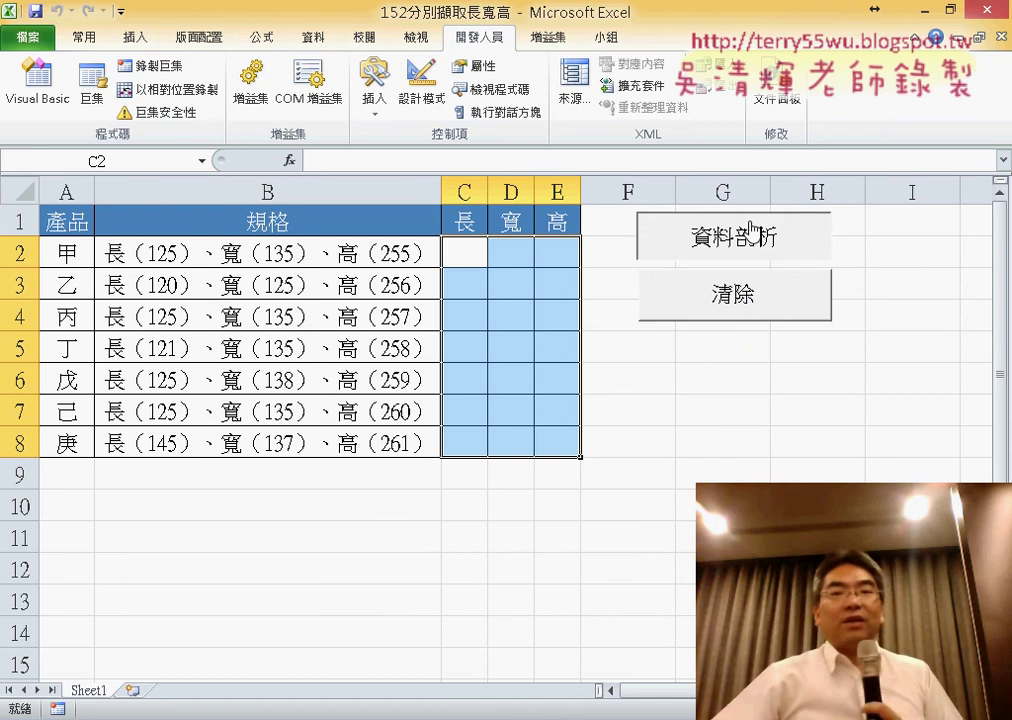
click(463, 414)
click(727, 299)
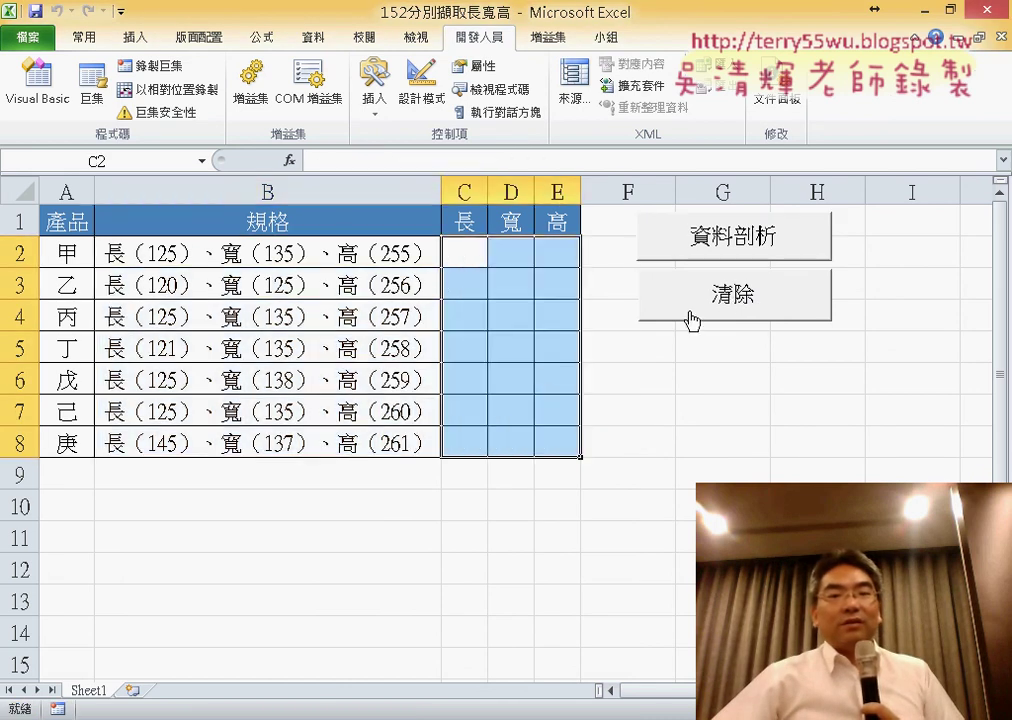
click(757, 402)
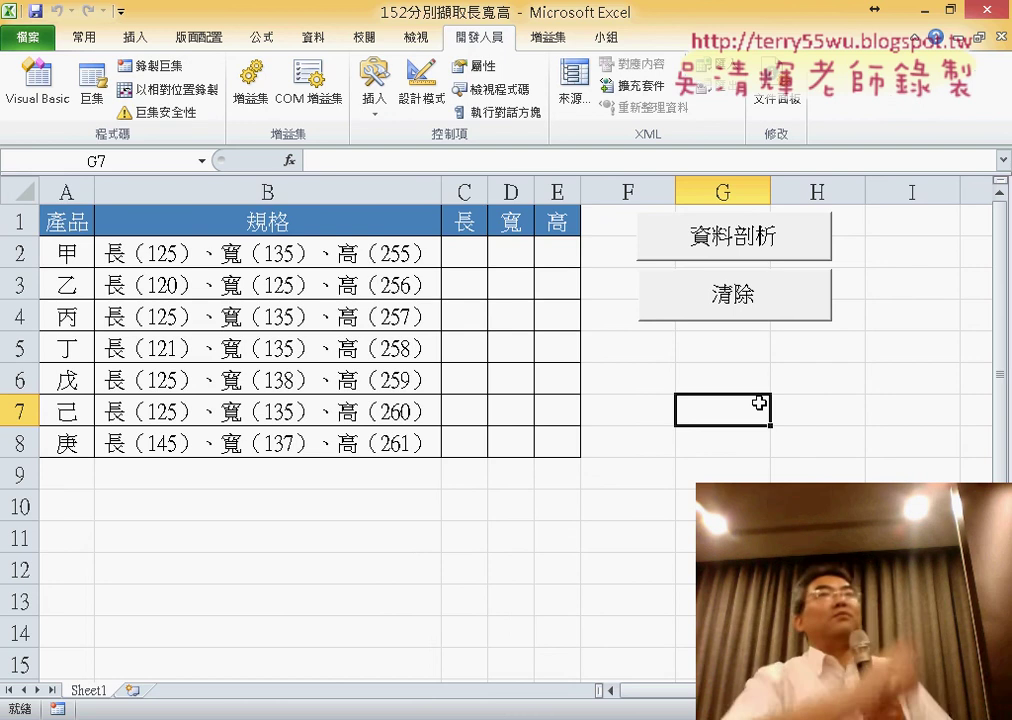